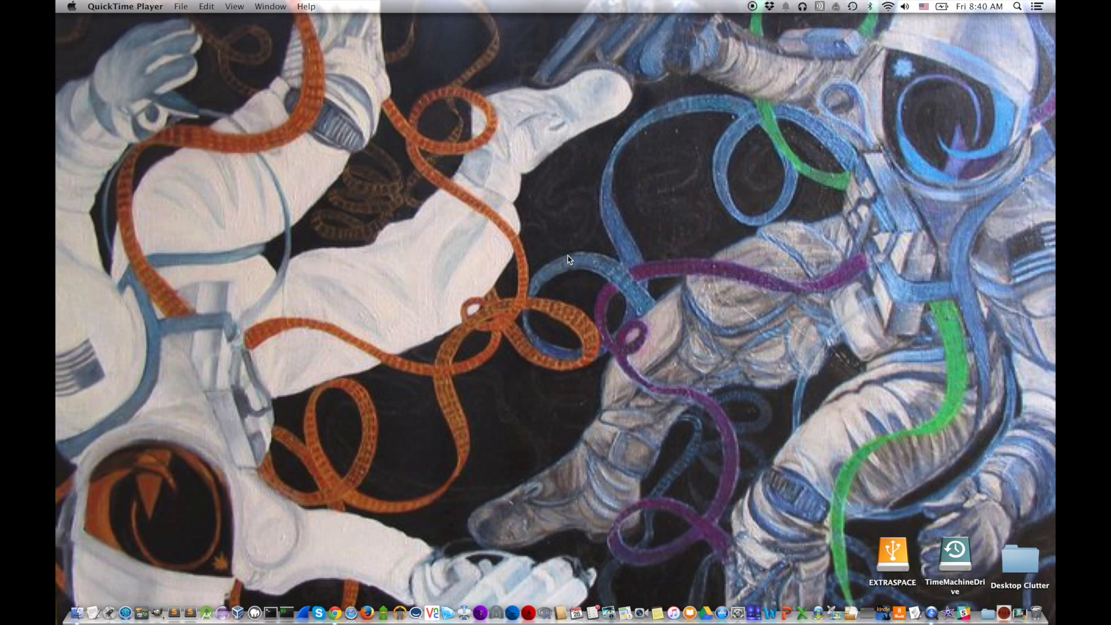
Step: In Chrome, open the SDN Developer Lab educational materials and the portal login page in a new tab
{"action": "left_click", "coordinate": [335, 612]}
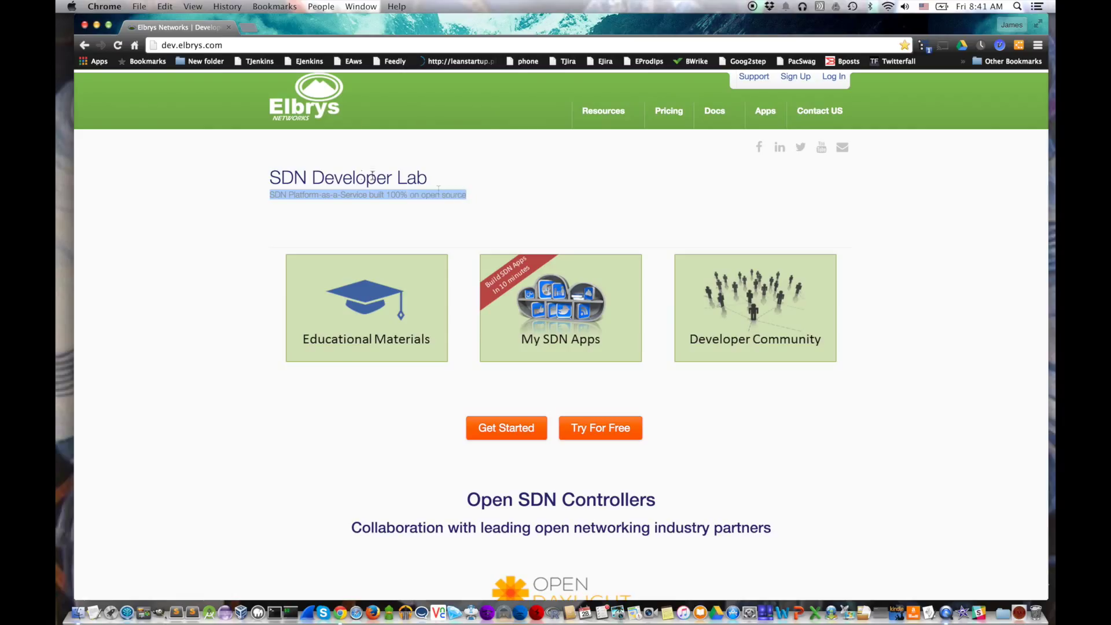
{"action": "left_click", "coordinate": [358, 298]}
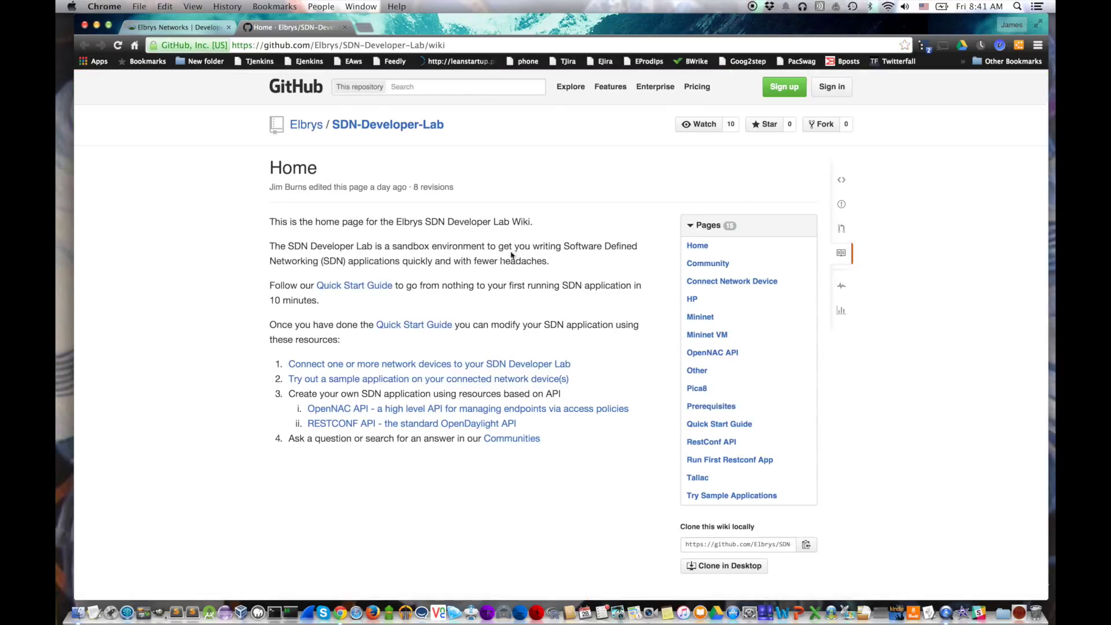
{"action": "left_click_drag", "start_coordinate": [269, 285], "coordinate": [346, 301]}
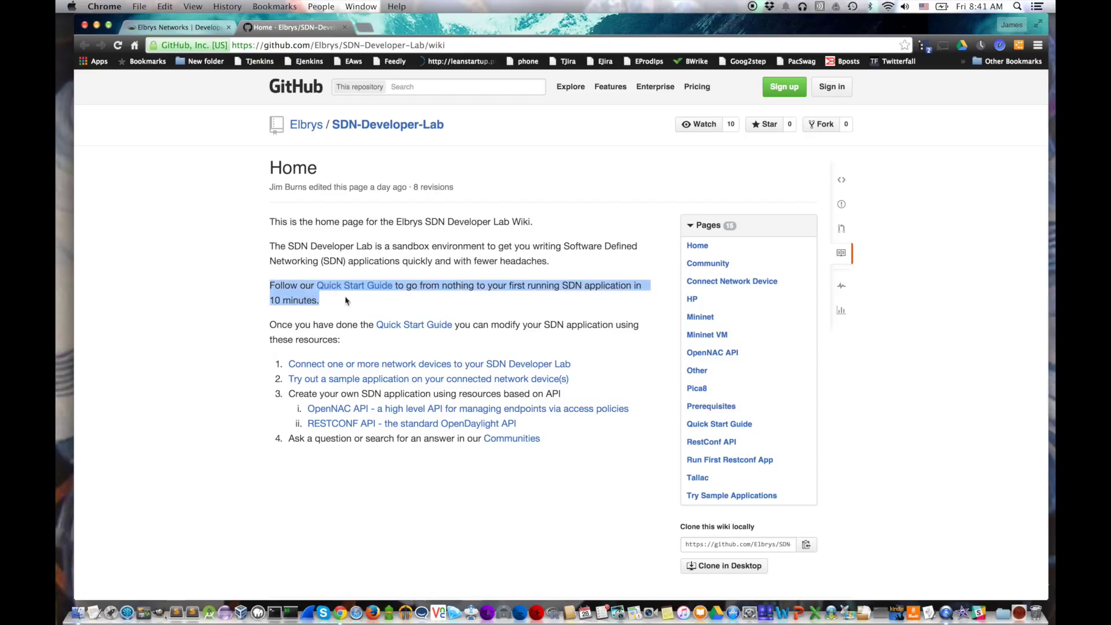
{"action": "right_click", "coordinate": [366, 285]}
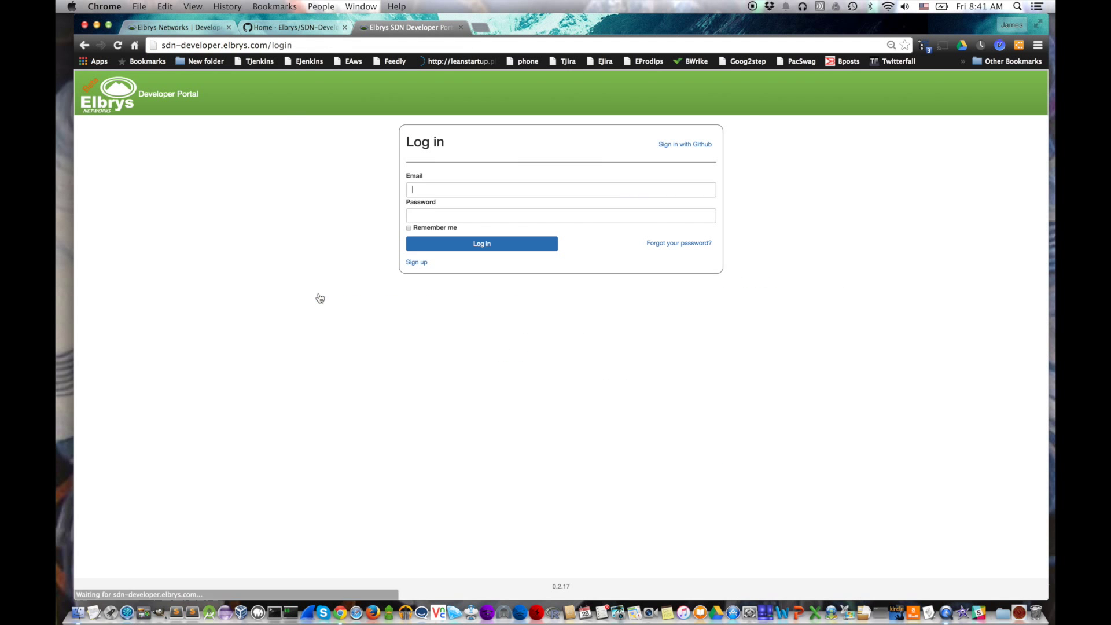
Step: Sign in to the Elbrys SDN Developer Portal using a GitHub account
{"action": "left_click_drag", "start_coordinate": [267, 45], "coordinate": [162, 46]}
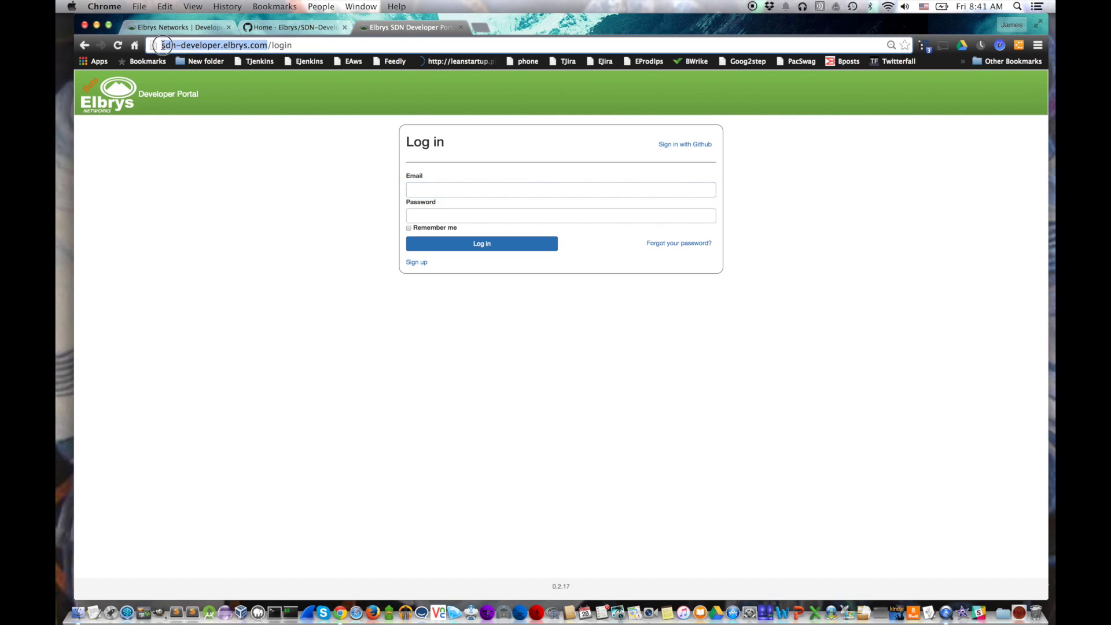
{"action": "left_click", "coordinate": [685, 145]}
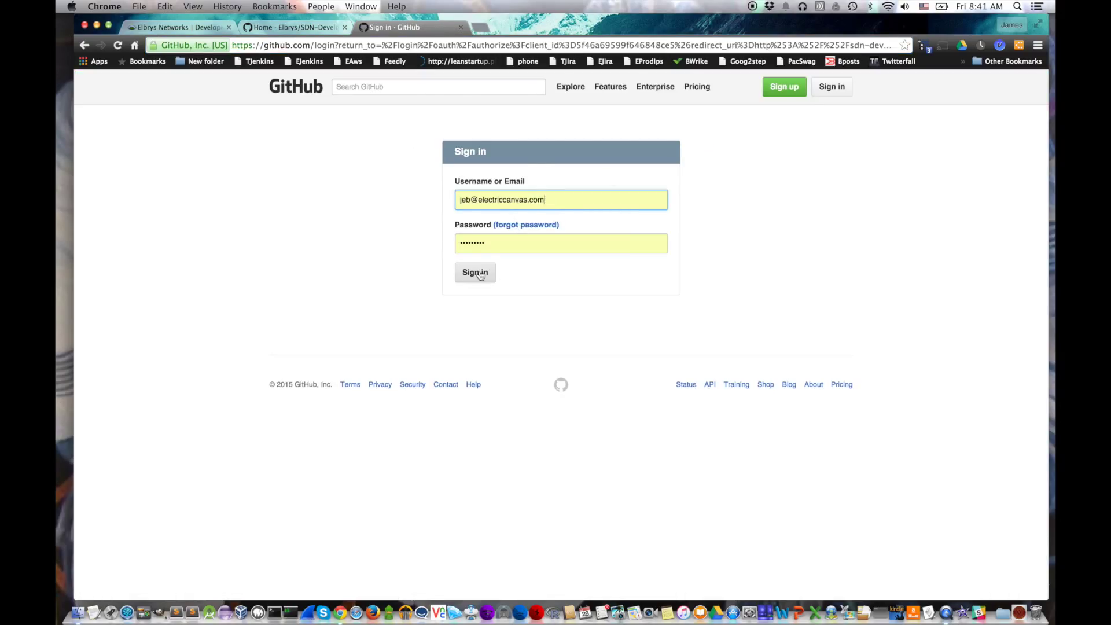
{"action": "left_click", "coordinate": [473, 273]}
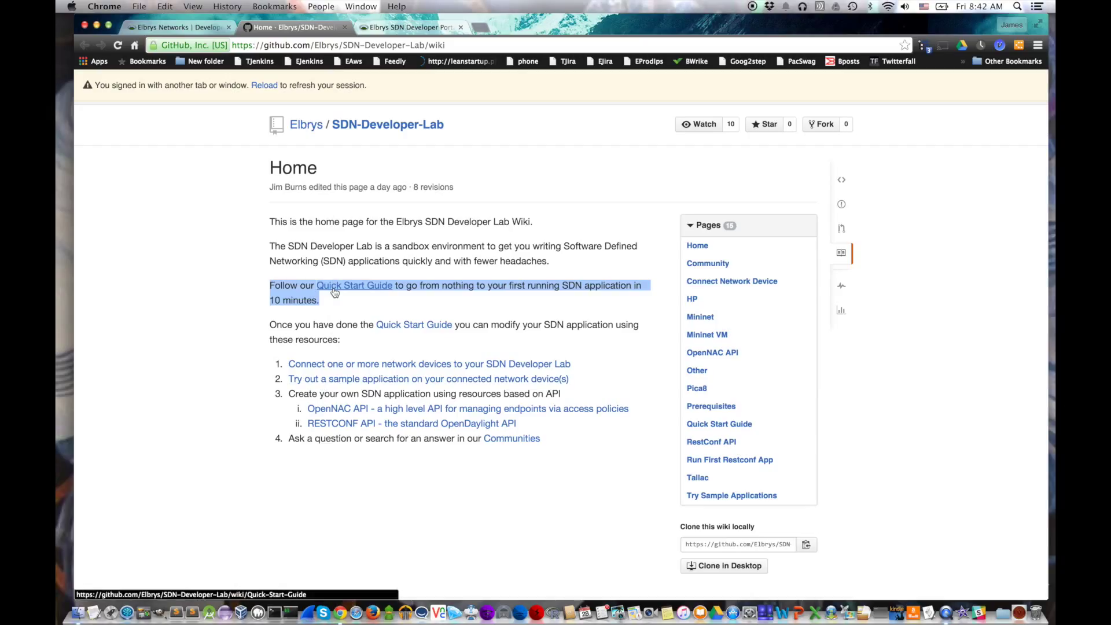
Step: Open the wiki's Prerequisites page with an iTerm window placed beside it
{"action": "left_click", "coordinate": [335, 291]}
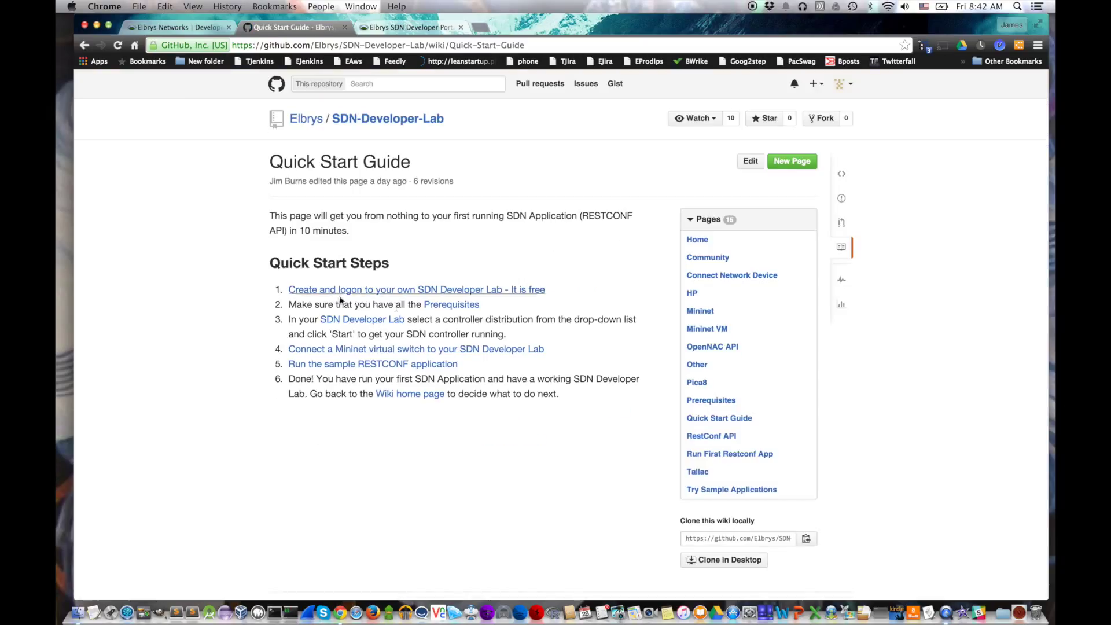
{"action": "left_click", "coordinate": [453, 305]}
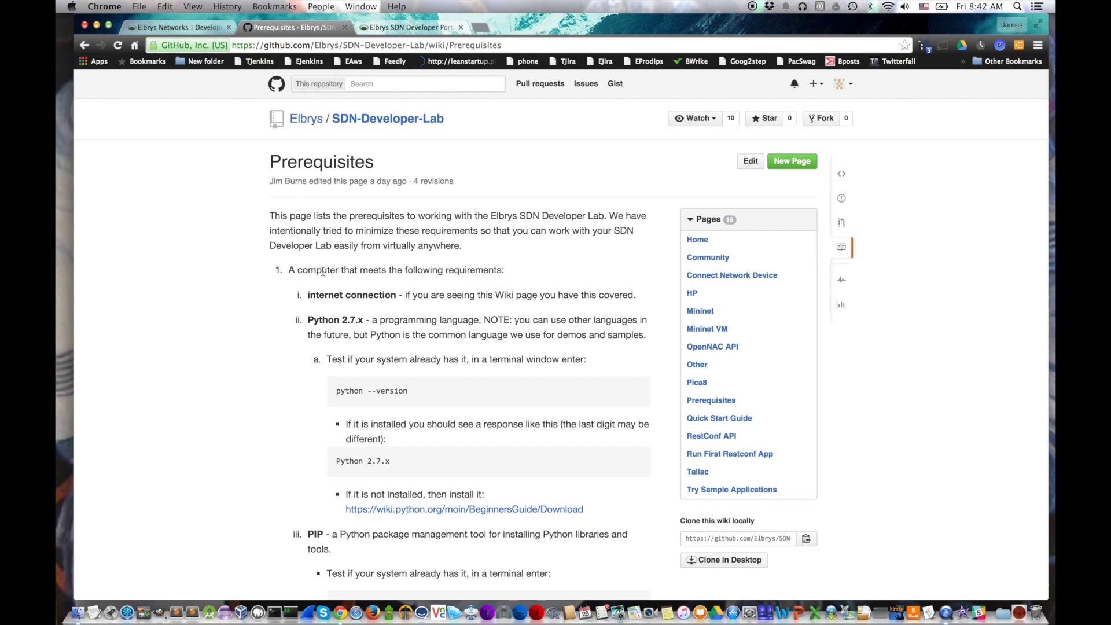
{"action": "left_click", "coordinate": [274, 612]}
{"action": "left_click_drag", "start_coordinate": [231, 19], "coordinate": [232, 339]}
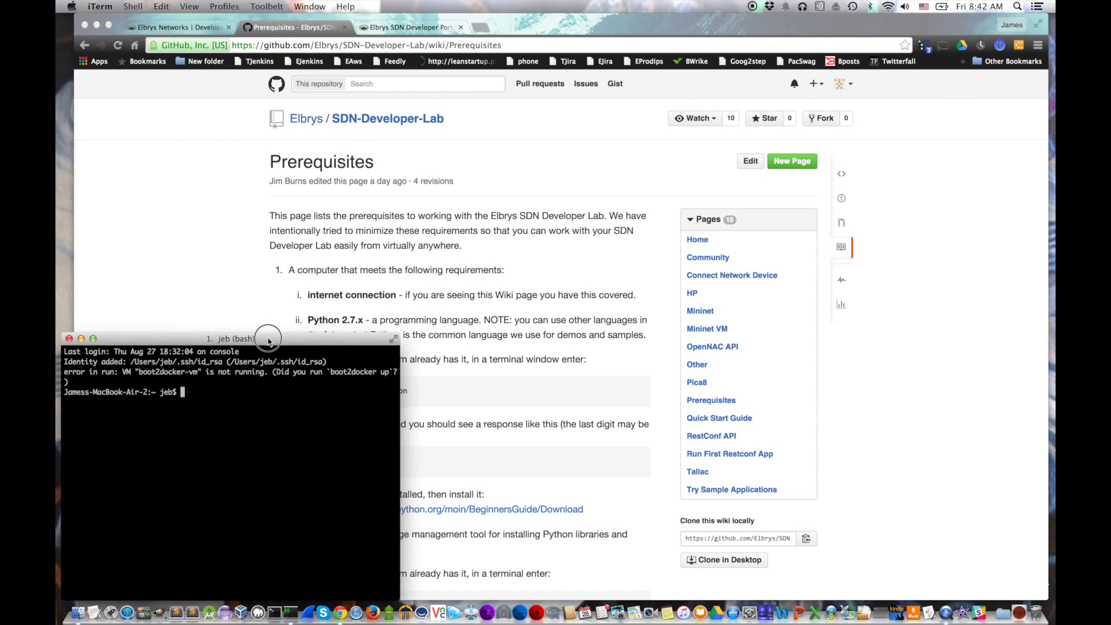
{"action": "left_click", "coordinate": [1048, 601]}
{"action": "left_click_drag", "start_coordinate": [1047, 602], "coordinate": [1055, 338]}
{"action": "scroll", "coordinate": [521, 202], "scroll_direction": "down", "scroll_amount": 5}
Step: Check the installed Python version (2.7.10) with python --version
{"action": "left_click", "coordinate": [231, 463]}
{"action": "type", "text": "pyth"}
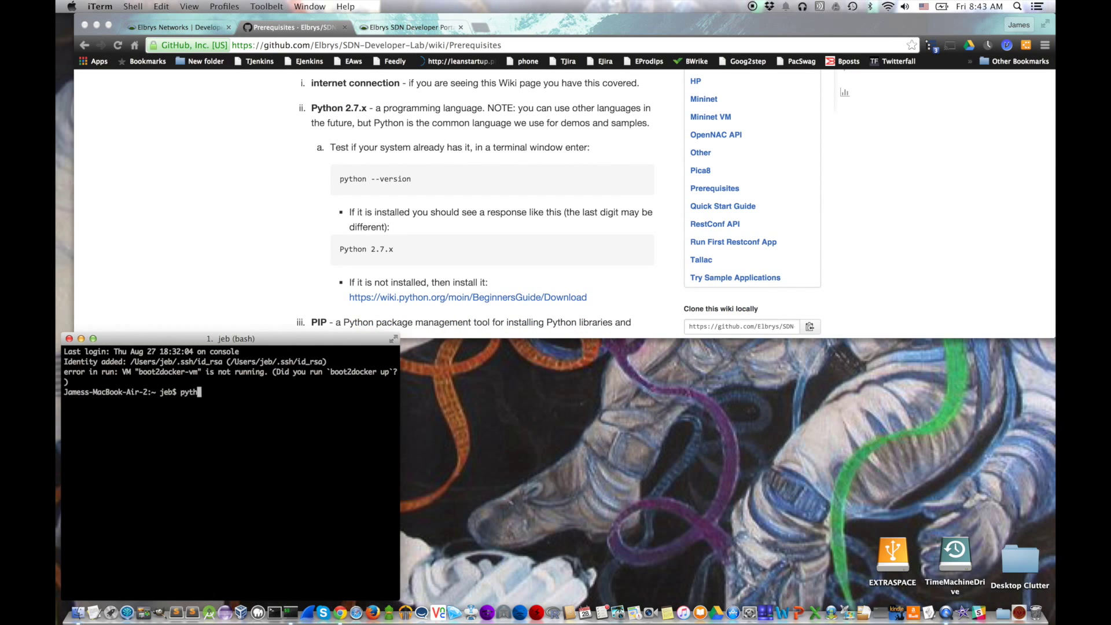
{"action": "type", "text": "on --verion"}
{"action": "key", "text": "Return"}
{"action": "type", "text": "python -"}
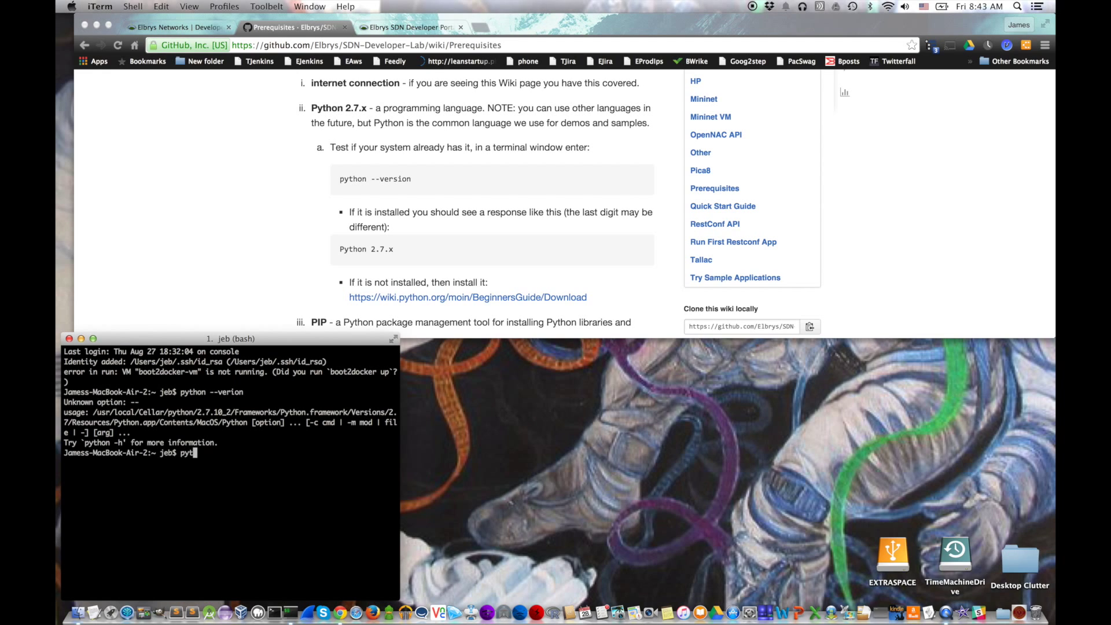
{"action": "type", "text": "-version"}
{"action": "key", "text": "Return"}
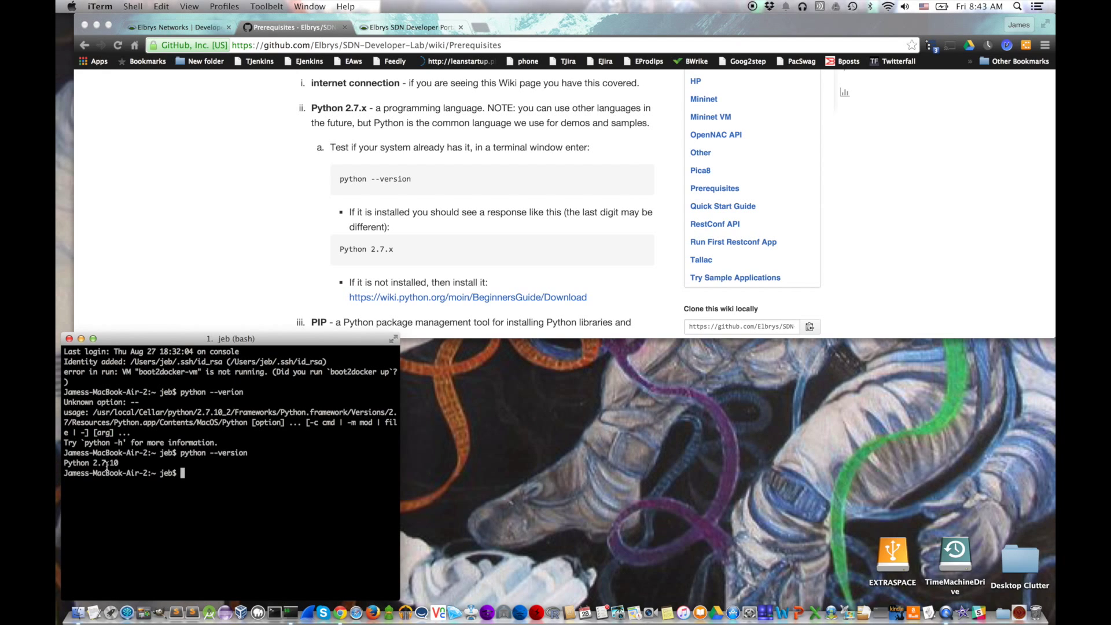
Step: Check the installed pip version (7.1.2) with pip --version
{"action": "left_click_drag", "start_coordinate": [134, 463], "coordinate": [63, 463]}
{"action": "scroll", "coordinate": [356, 294], "scroll_direction": "down", "scroll_amount": 3}
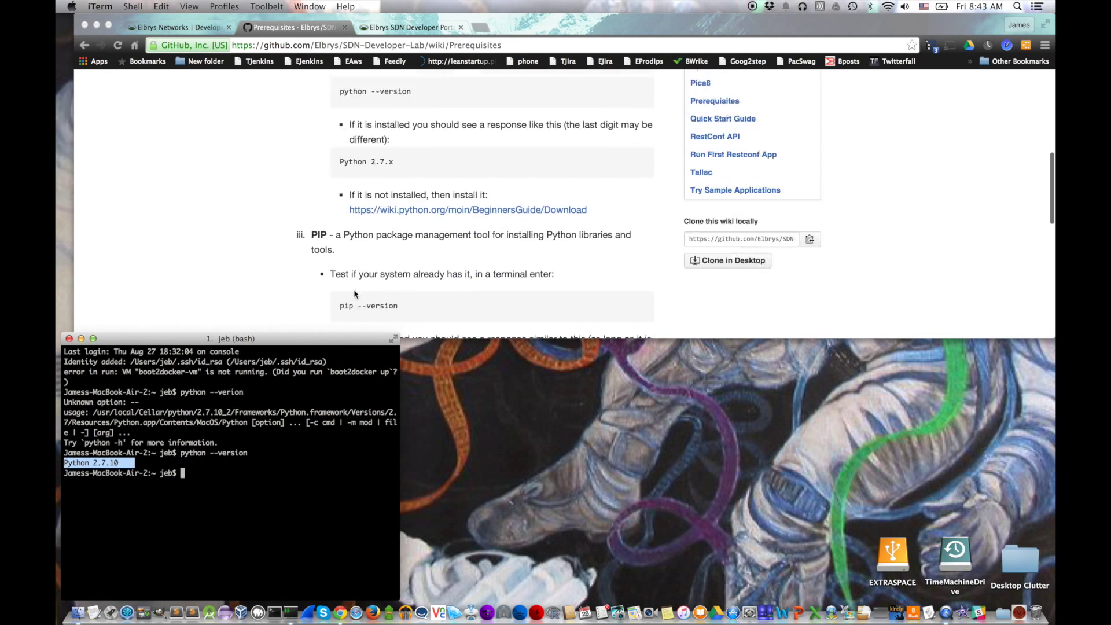
{"action": "scroll", "coordinate": [356, 294], "scroll_direction": "down", "scroll_amount": 3}
{"action": "left_click", "coordinate": [209, 475]}
{"action": "type", "text": "pip --v"}
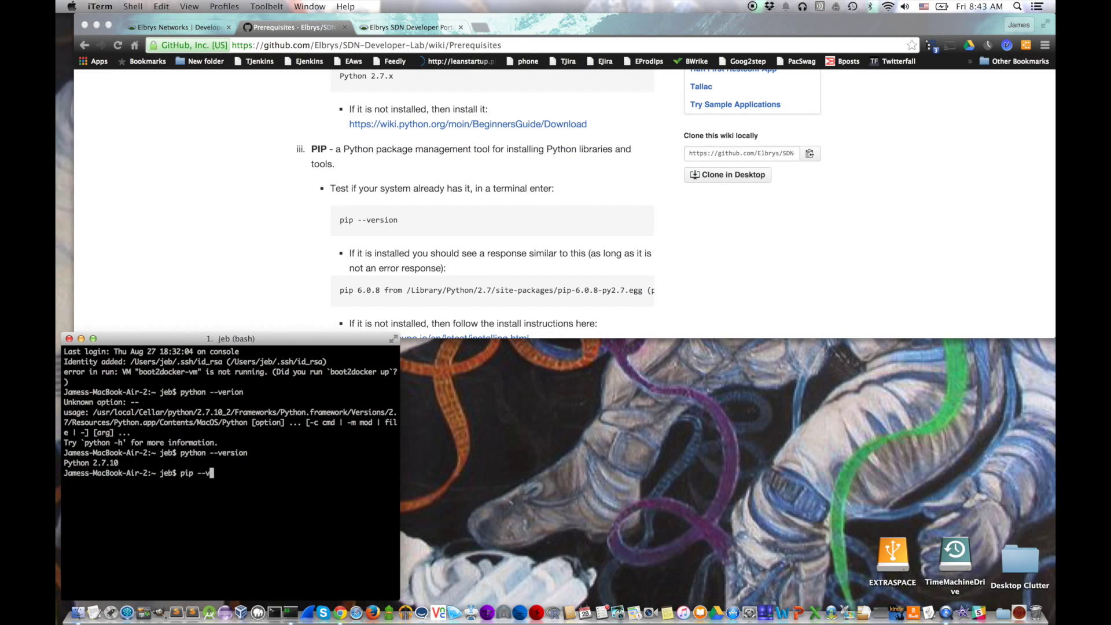
{"action": "type", "text": "ersion"}
{"action": "key", "text": "Return"}
{"action": "left_click_drag", "start_coordinate": [64, 484], "coordinate": [201, 474]}
{"action": "left_click", "coordinate": [194, 493]}
{"action": "scroll", "coordinate": [422, 219], "scroll_direction": "down", "scroll_amount": 5}
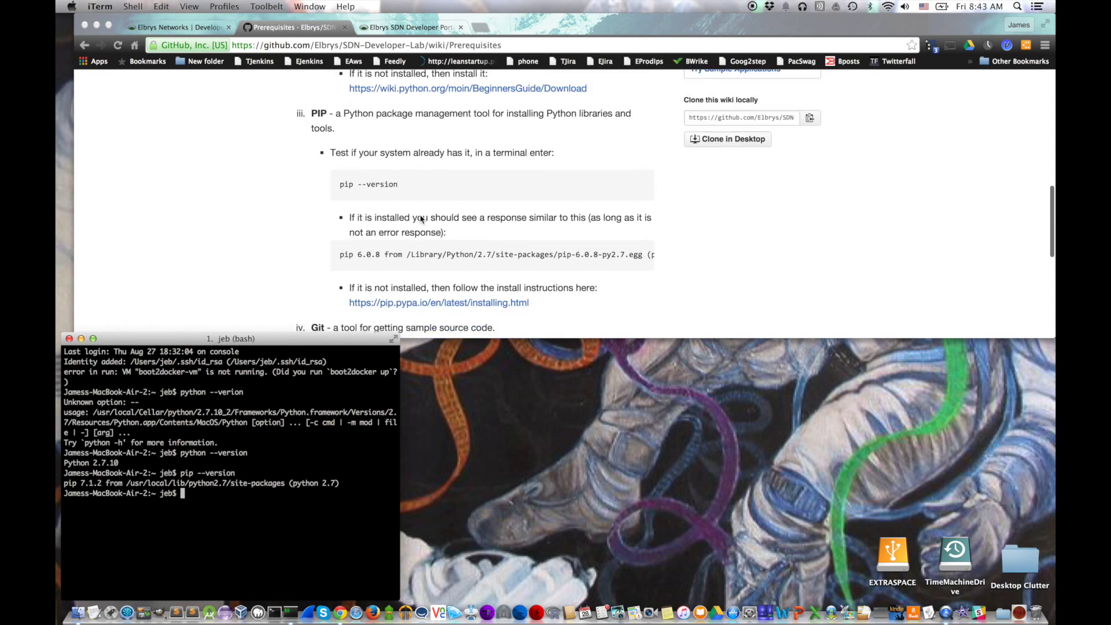
Step: Confirm git 1.9.5 is installed with git --version, then clear the terminal
{"action": "type", "text": "git --veri"}
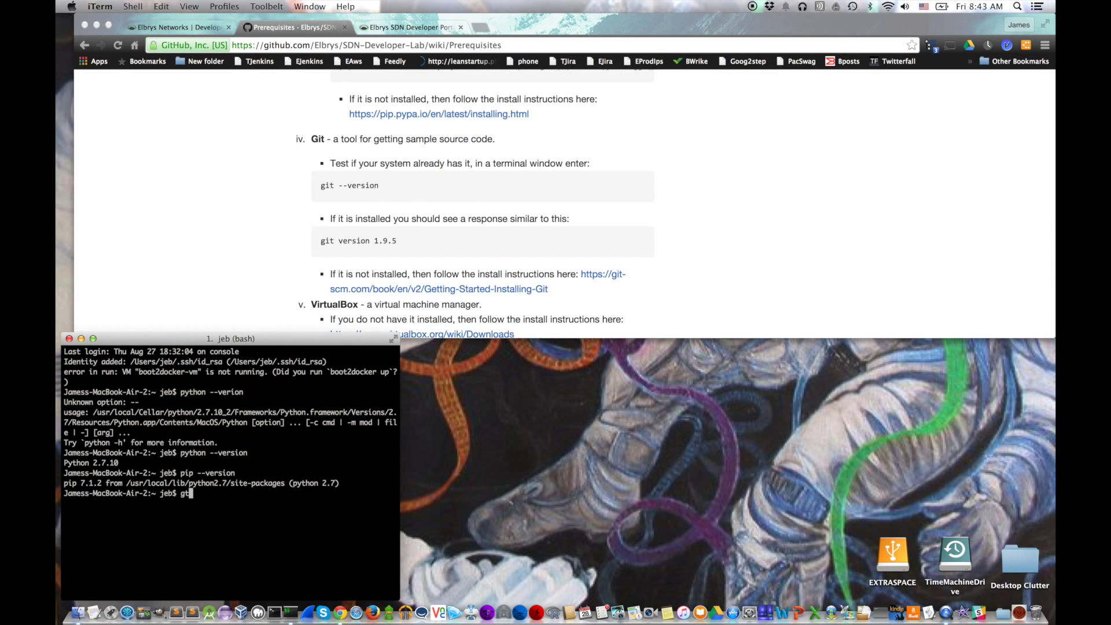
{"action": "type", "text": "sion"}
{"action": "key", "text": "Return"}
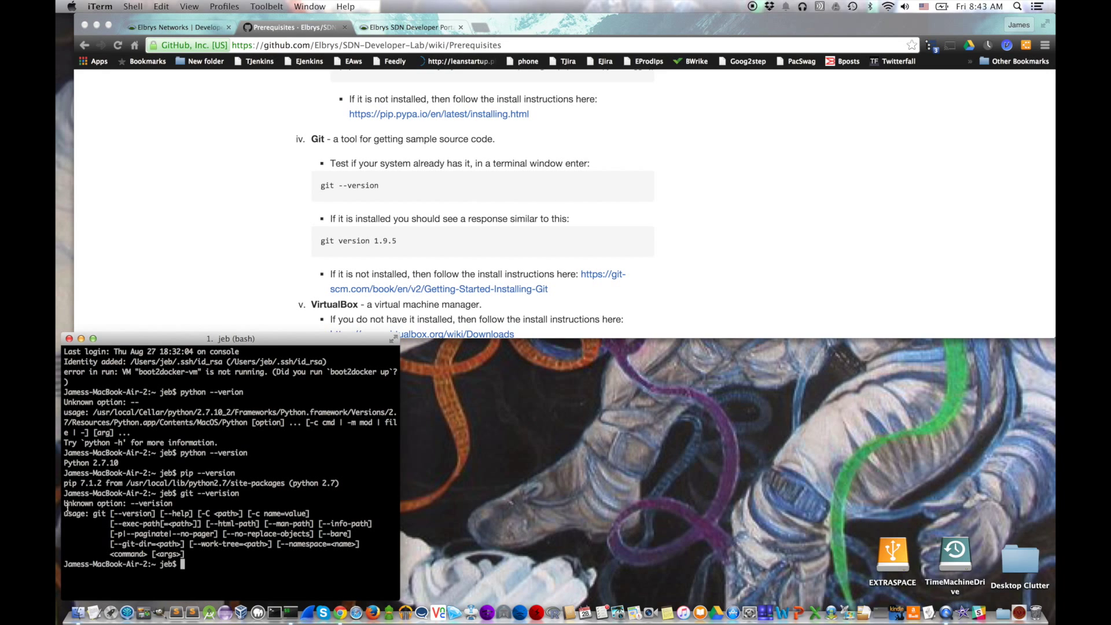
{"action": "type", "text": "git --version"}
{"action": "key", "text": "Return"}
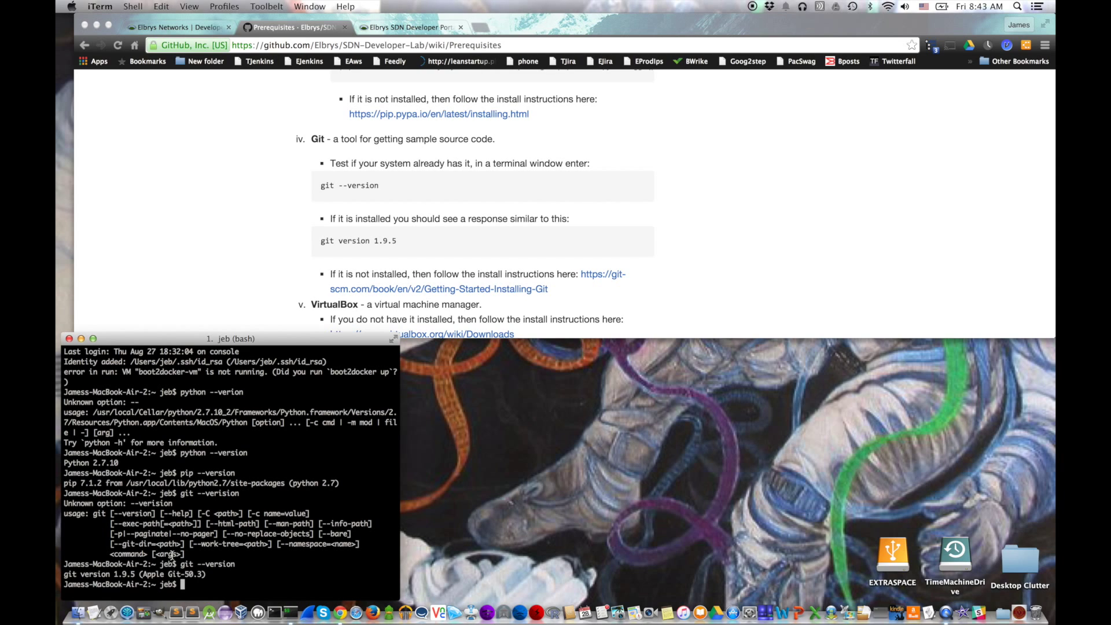
{"action": "type", "text": "clear"}
{"action": "key", "text": "Return"}
{"action": "scroll", "coordinate": [365, 310], "scroll_direction": "down", "scroll_amount": 4}
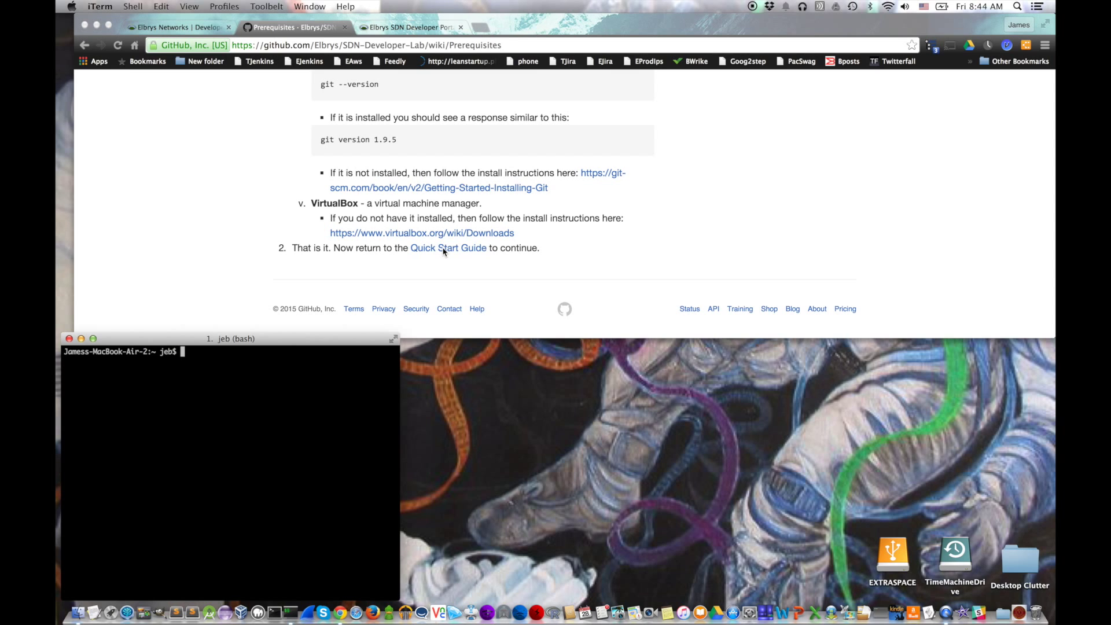
{"action": "left_click", "coordinate": [444, 249]}
Step: Stop the Hydrogen 1.2 controller, select Elbrys OpenDaylight Lithium 1.3, and start it
{"action": "scroll", "coordinate": [417, 248], "scroll_direction": "down", "scroll_amount": 4}
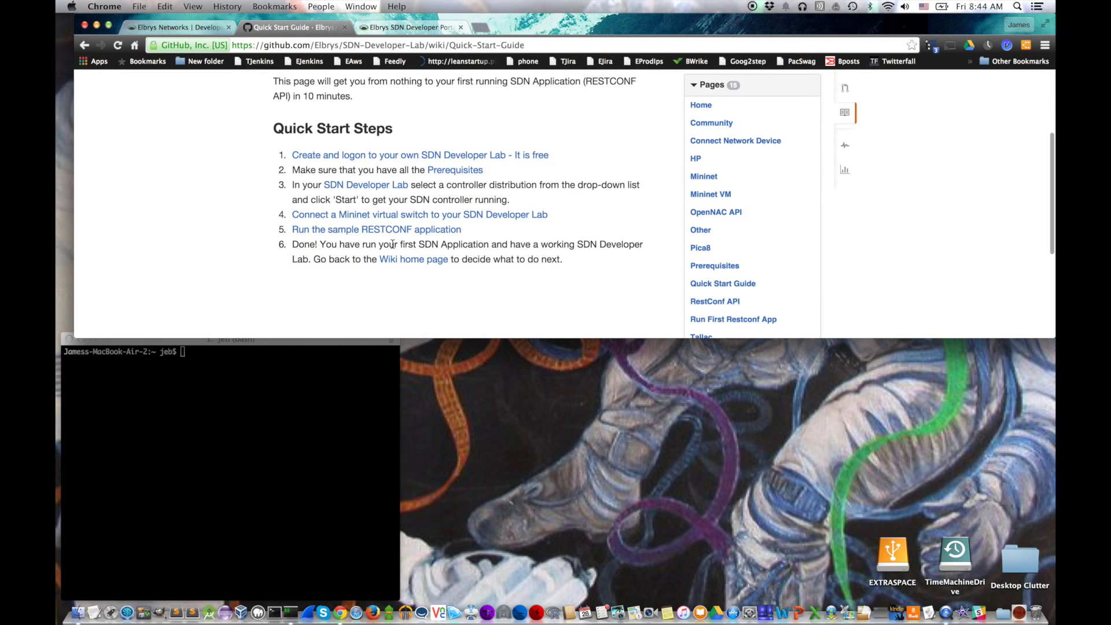
{"action": "left_click", "coordinate": [391, 29]}
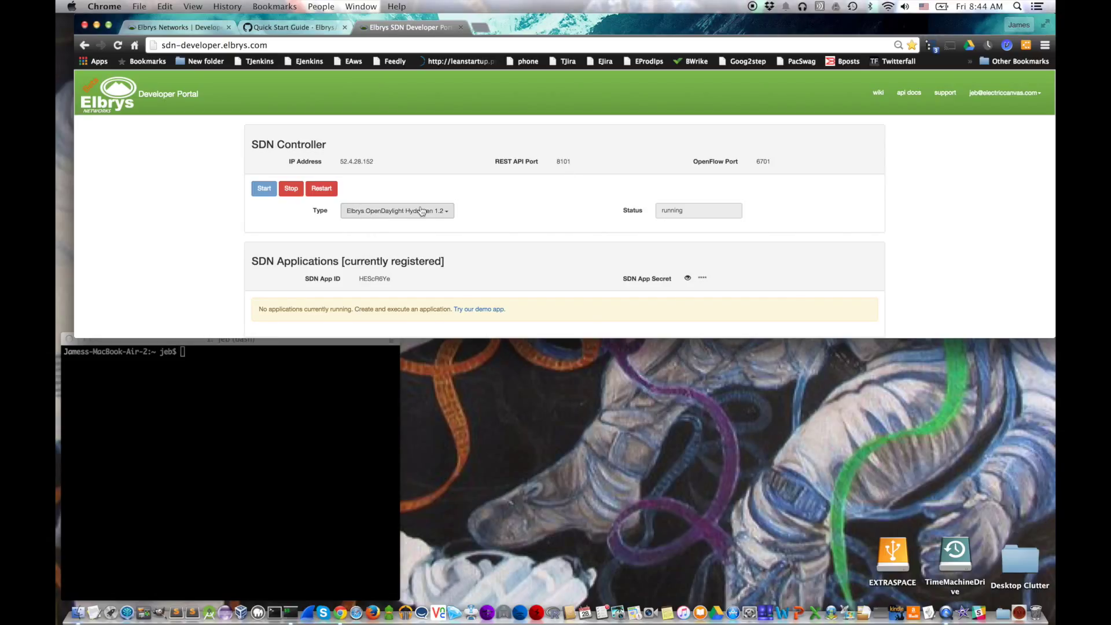
{"action": "left_click", "coordinate": [421, 211]}
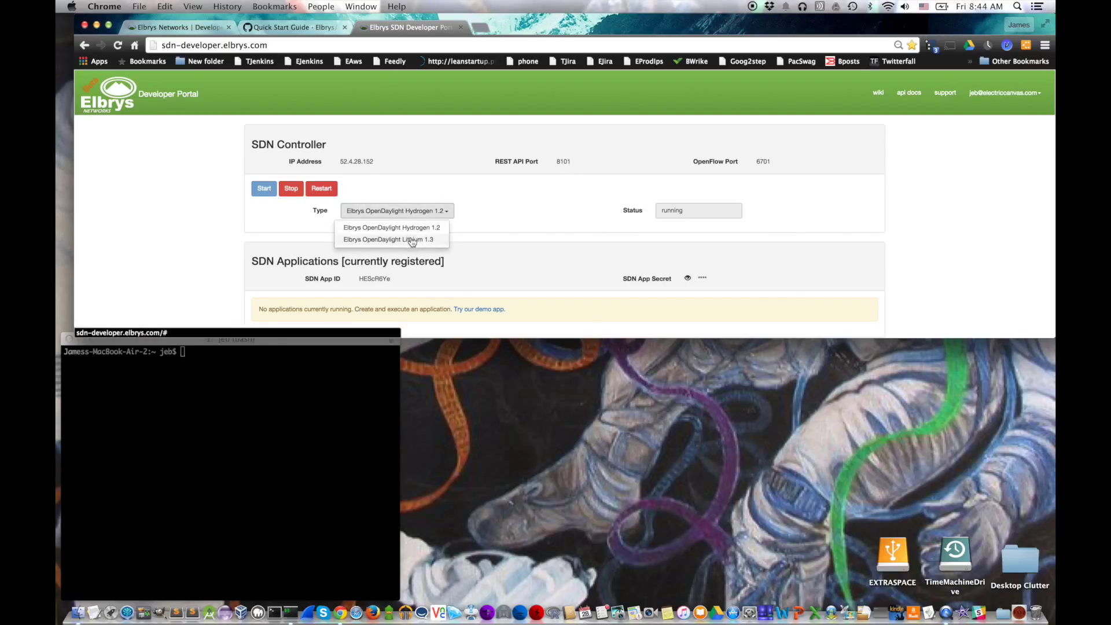
{"action": "left_click", "coordinate": [398, 194]}
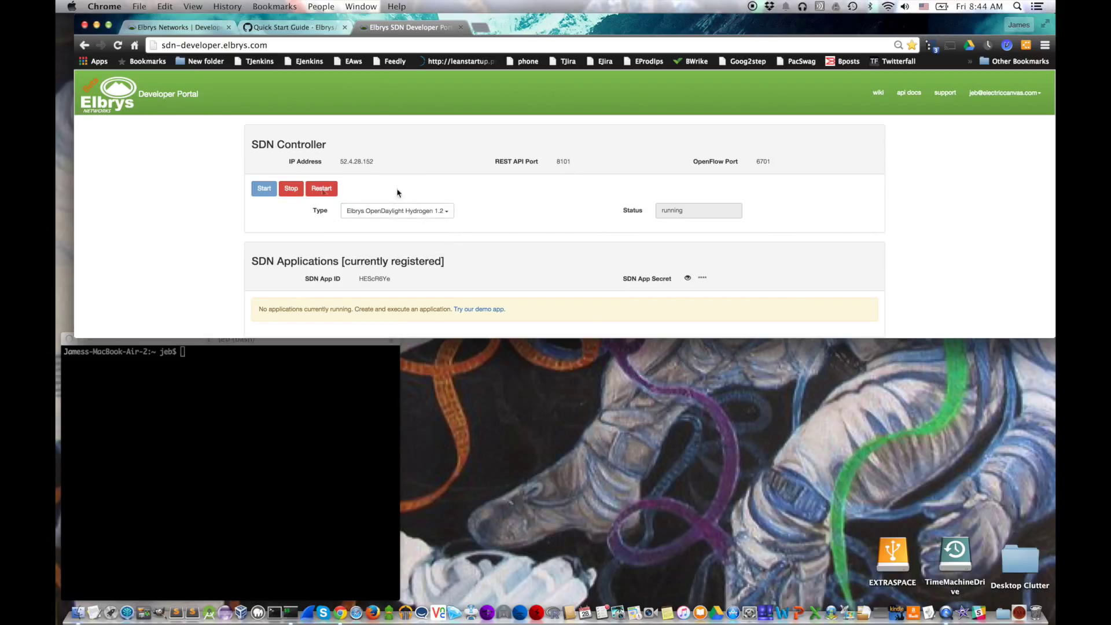
{"action": "left_click", "coordinate": [291, 188]}
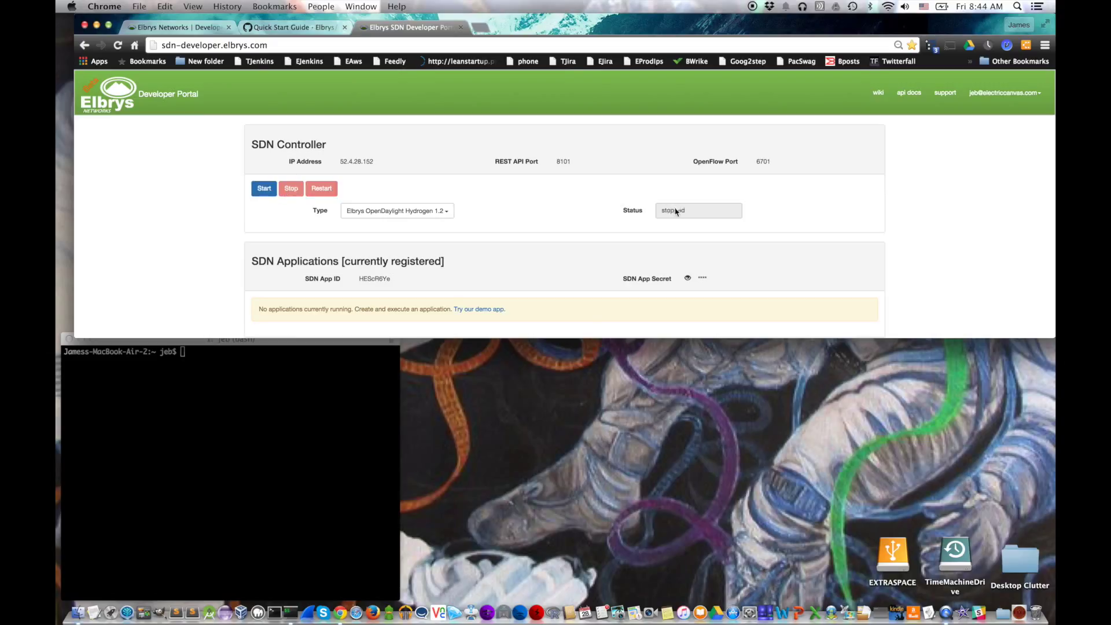
{"action": "left_click", "coordinate": [393, 213]}
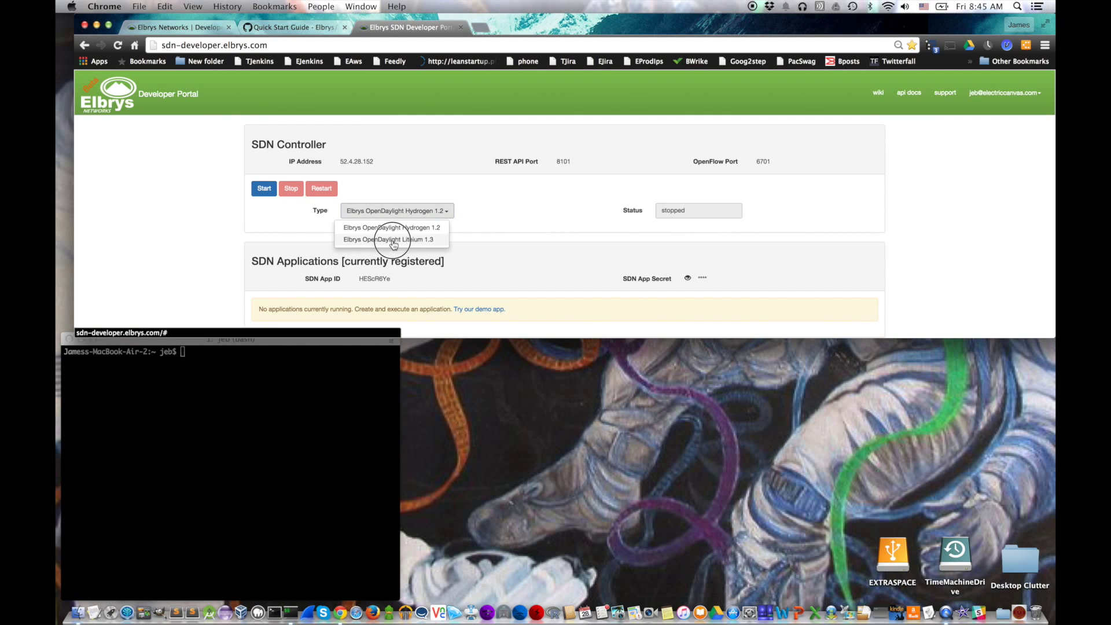
{"action": "left_click", "coordinate": [394, 239]}
{"action": "left_click", "coordinate": [265, 190]}
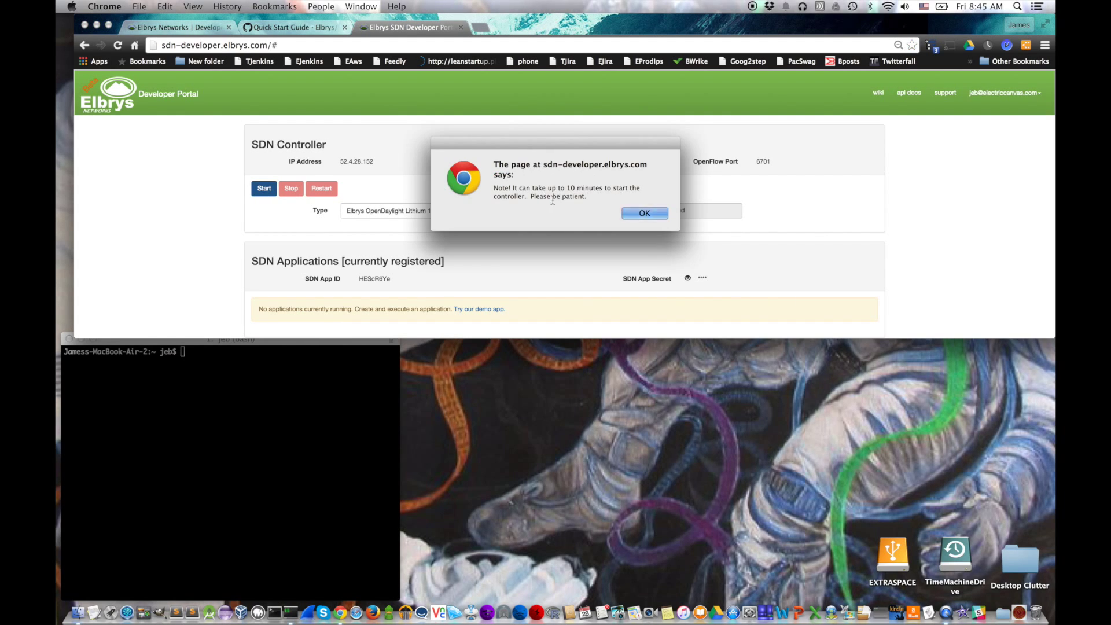
{"action": "left_click", "coordinate": [644, 213]}
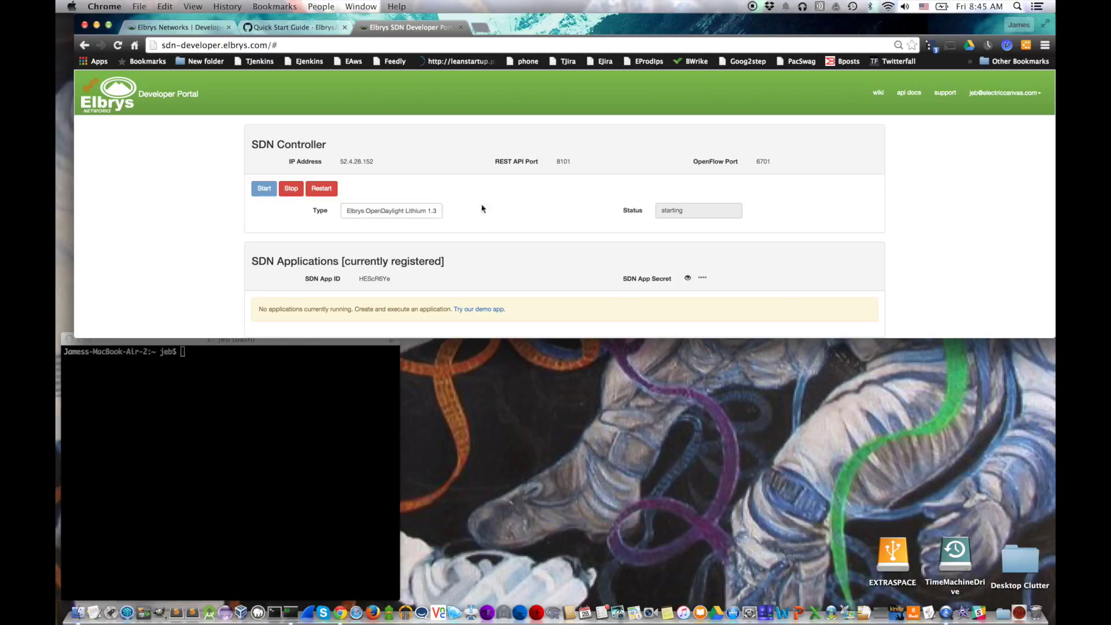
Step: Open the 'Connect a Mininet virtual switch' wiki guide in a new tab
{"action": "left_click", "coordinate": [279, 28]}
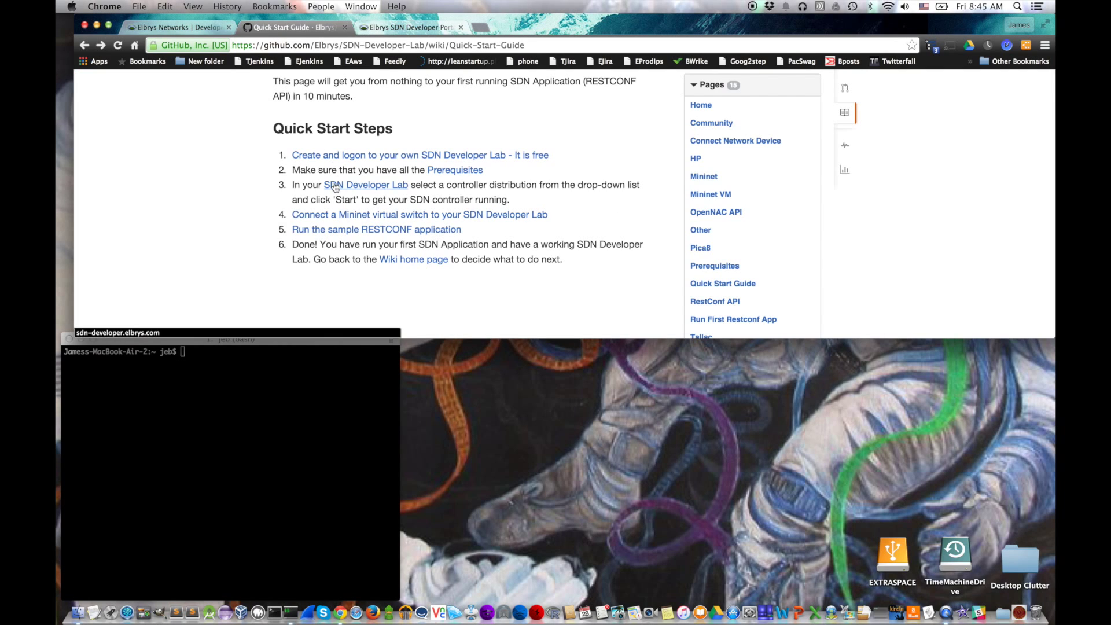
{"action": "right_click", "coordinate": [463, 218]}
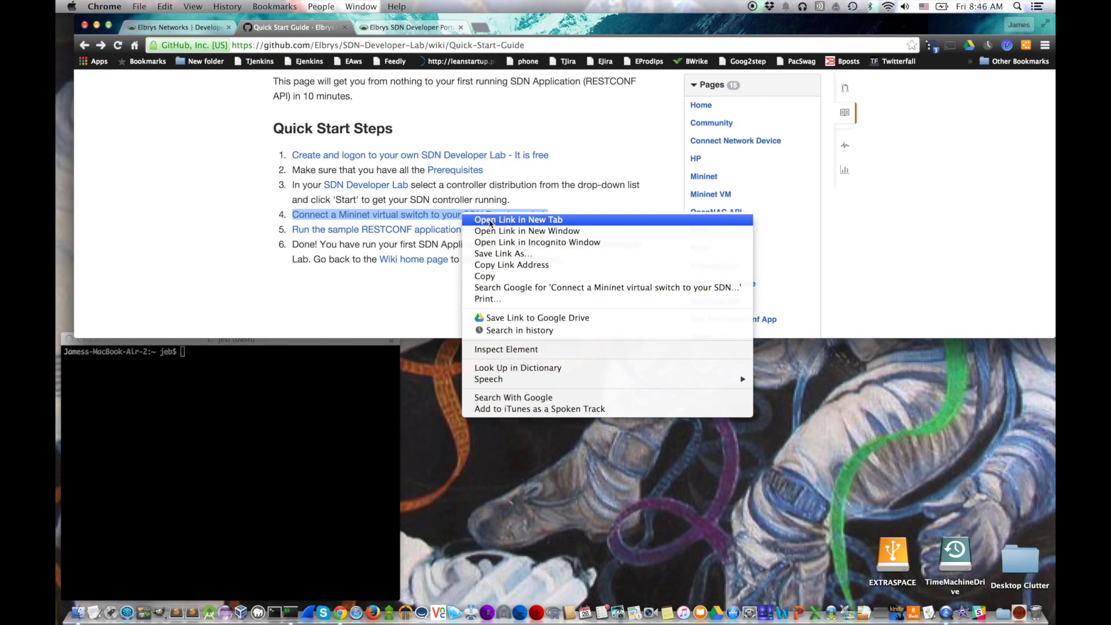
{"action": "left_click", "coordinate": [490, 221]}
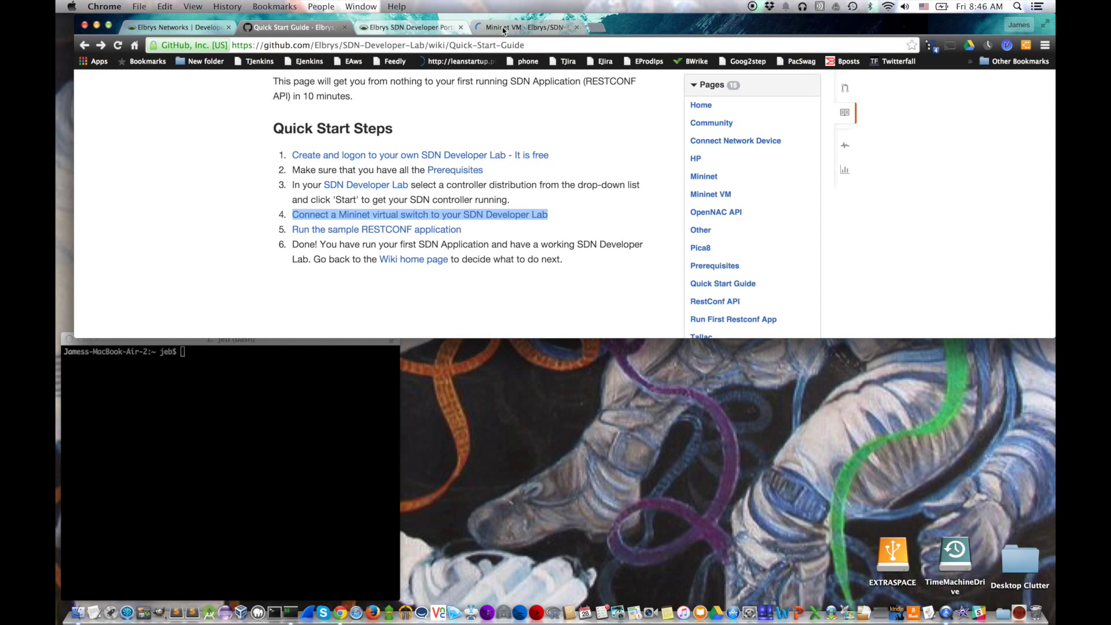
Step: Move the developer portal tab to the first position and pin it
{"action": "left_click", "coordinate": [420, 29]}
{"action": "left_click_drag", "start_coordinate": [419, 29], "coordinate": [181, 30]}
{"action": "right_click", "coordinate": [181, 31]}
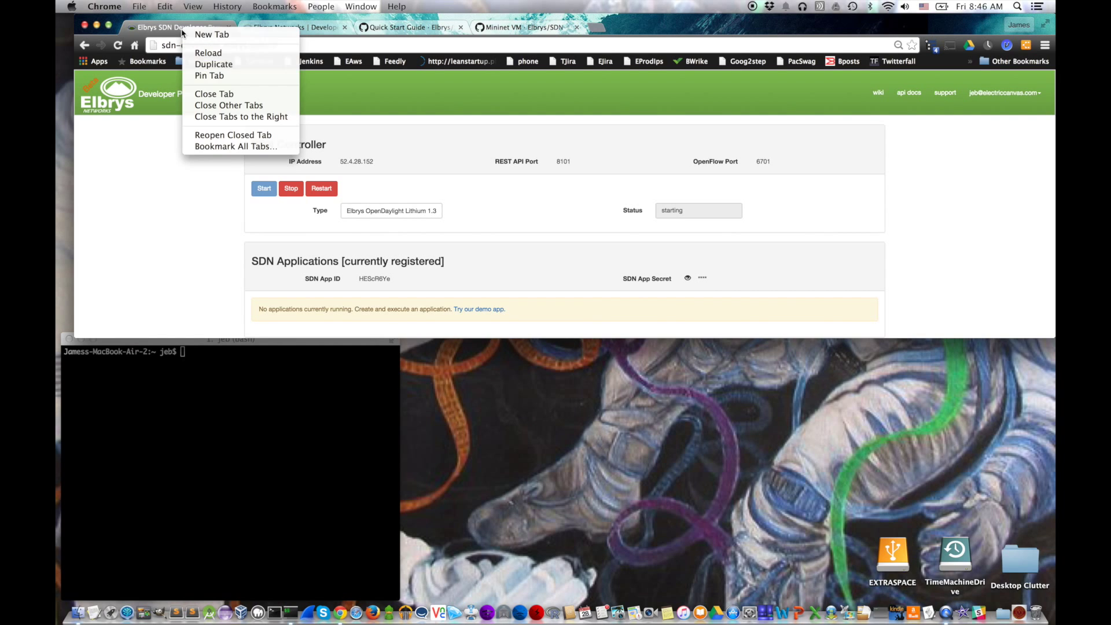
{"action": "left_click", "coordinate": [208, 74]}
{"action": "left_click", "coordinate": [428, 29]}
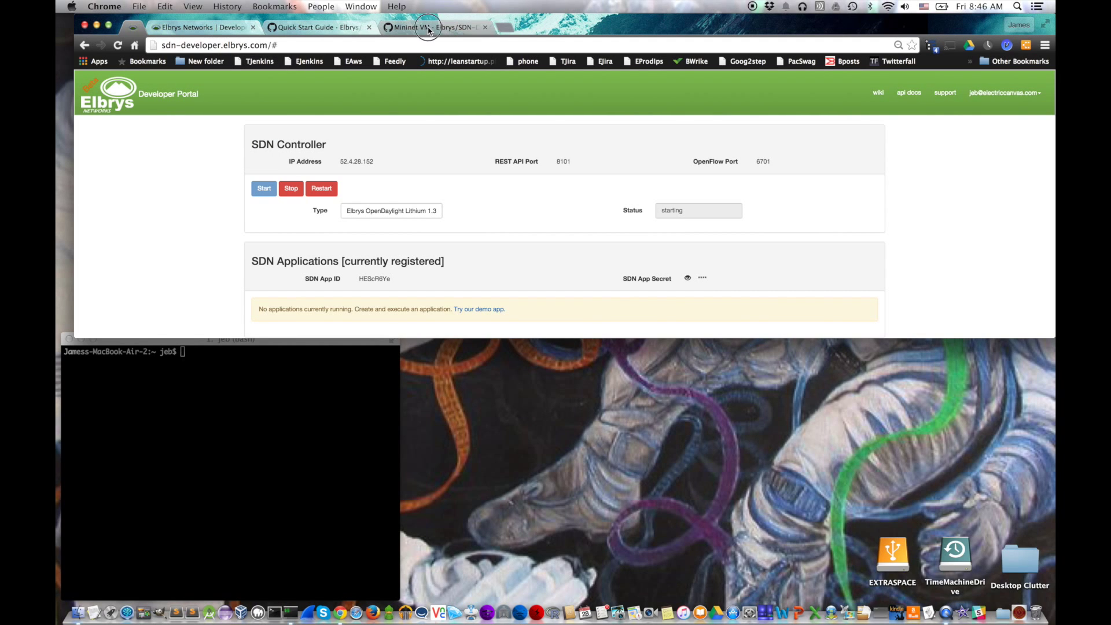
{"action": "scroll", "coordinate": [226, 225], "scroll_direction": "down", "scroll_amount": 5}
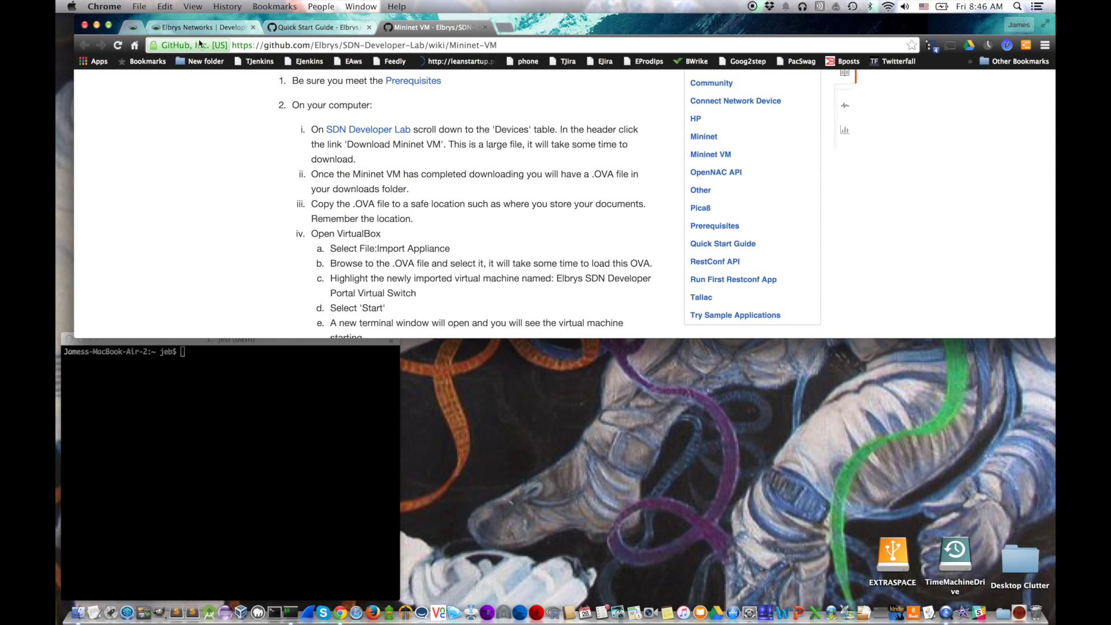
{"action": "left_click", "coordinate": [133, 27]}
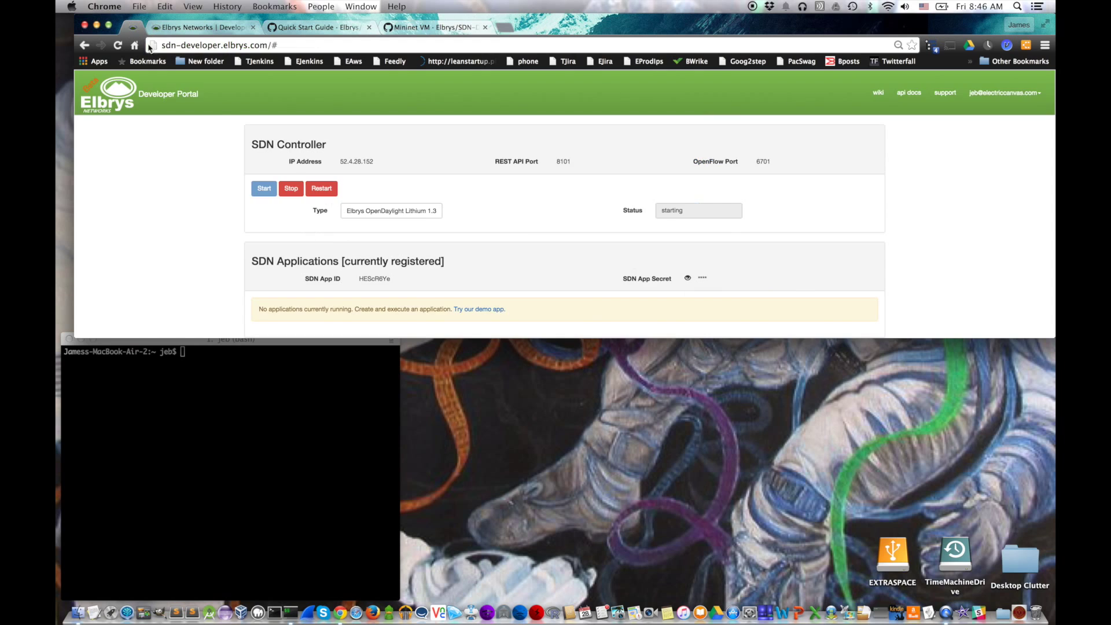
Step: Download the Mininet VM .ova from the portal's Devices section while the Lithium controller finishes starting
{"action": "scroll", "coordinate": [326, 237], "scroll_direction": "down", "scroll_amount": 5}
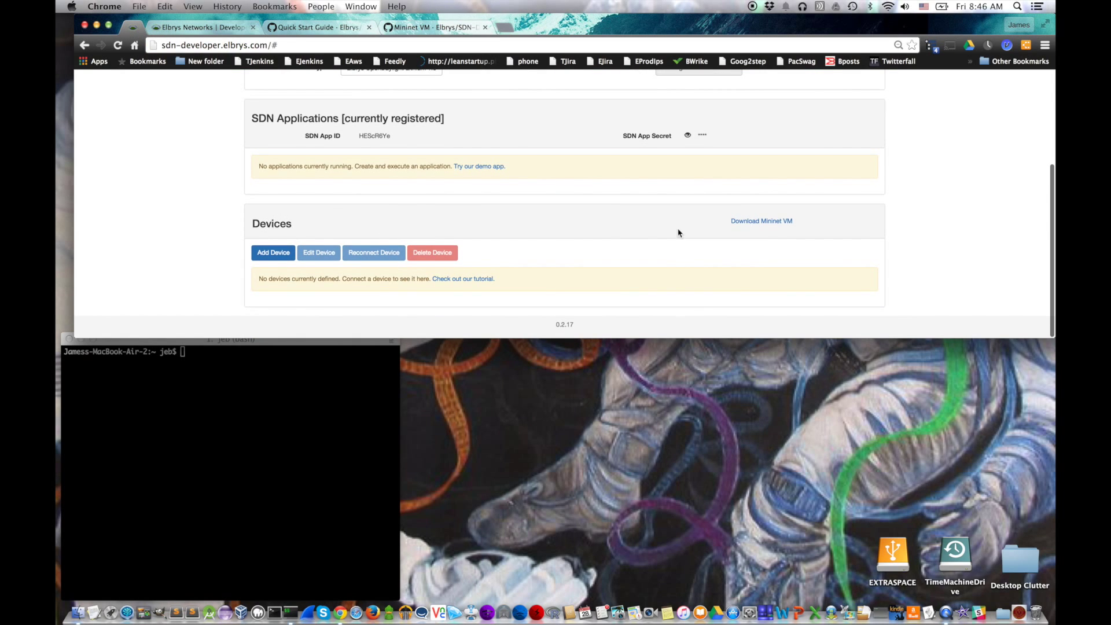
{"action": "left_click", "coordinate": [752, 223]}
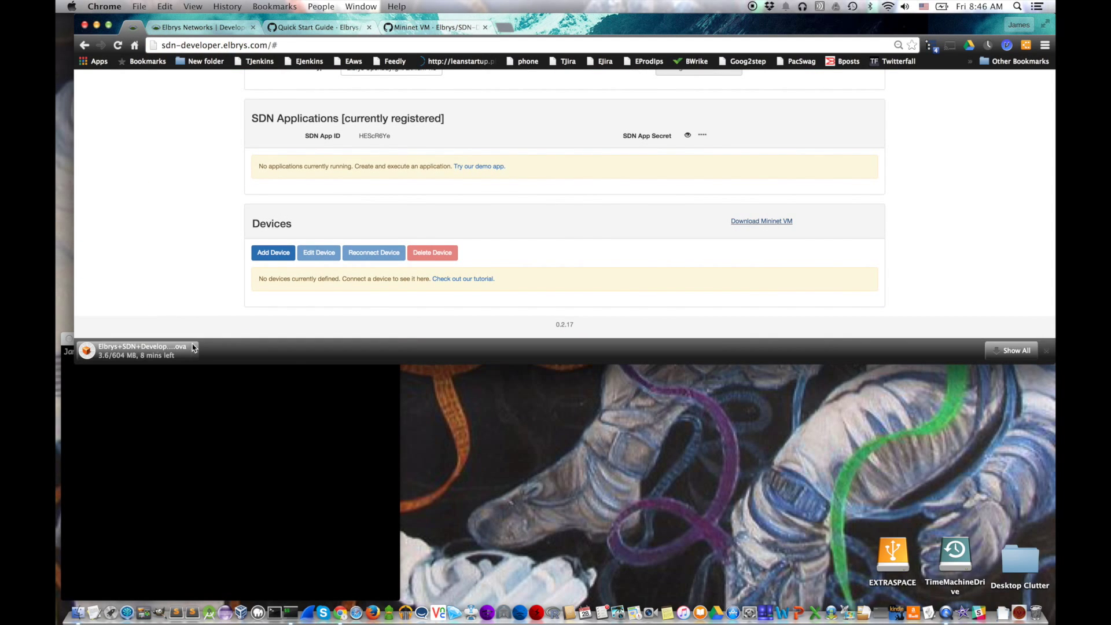
{"action": "scroll", "coordinate": [202, 227], "scroll_direction": "up", "scroll_amount": 2}
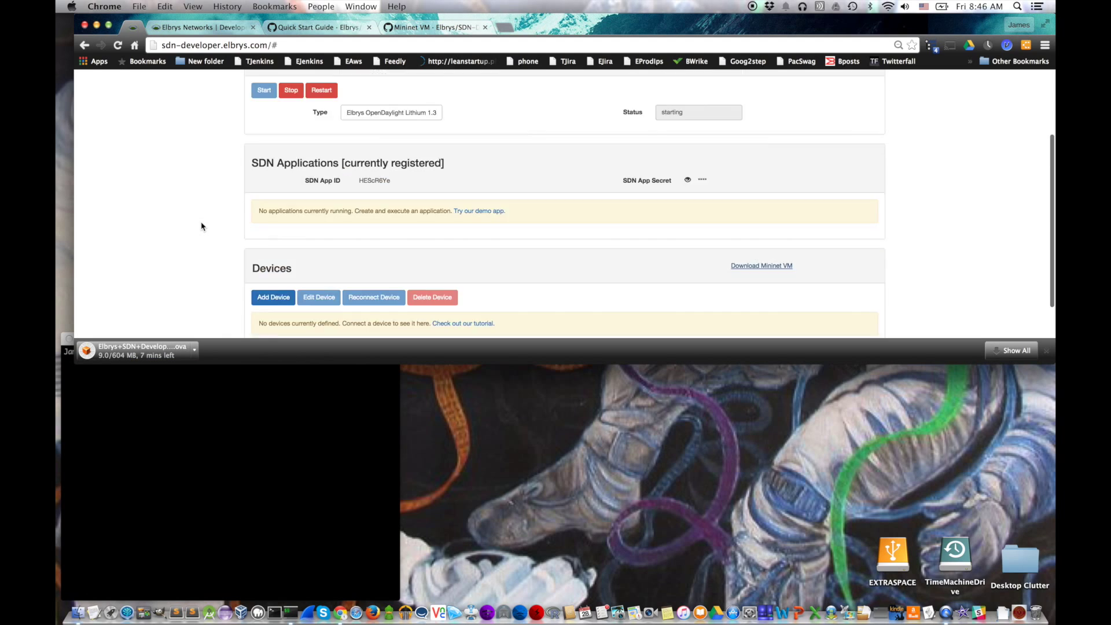
{"action": "scroll", "coordinate": [202, 226], "scroll_direction": "up", "scroll_amount": 3}
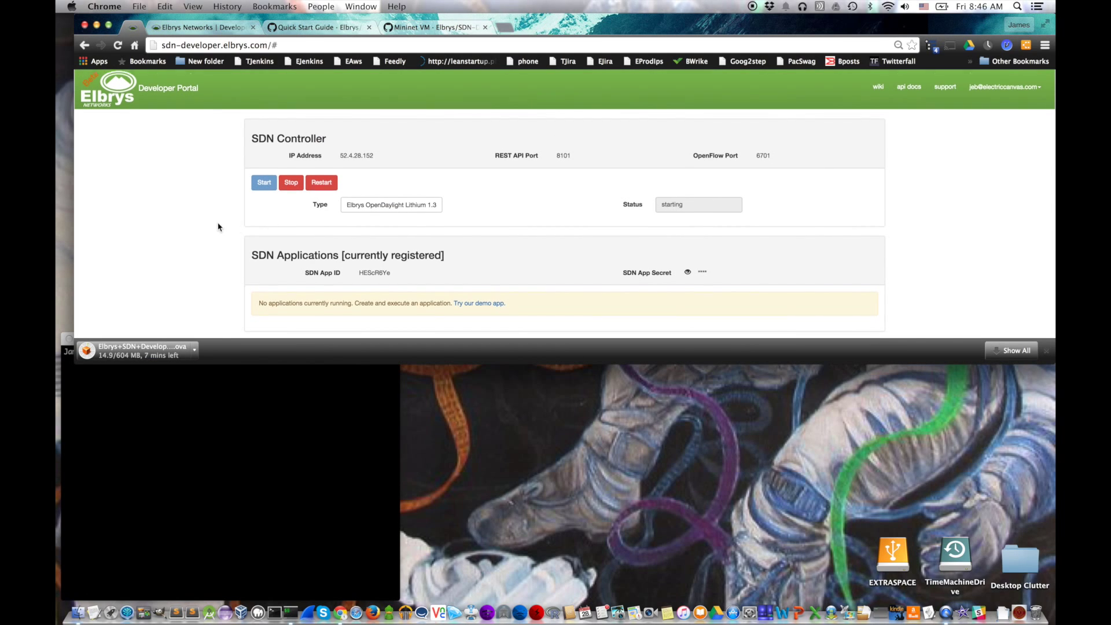
{"action": "scroll", "coordinate": [219, 227], "scroll_direction": "down", "scroll_amount": 3}
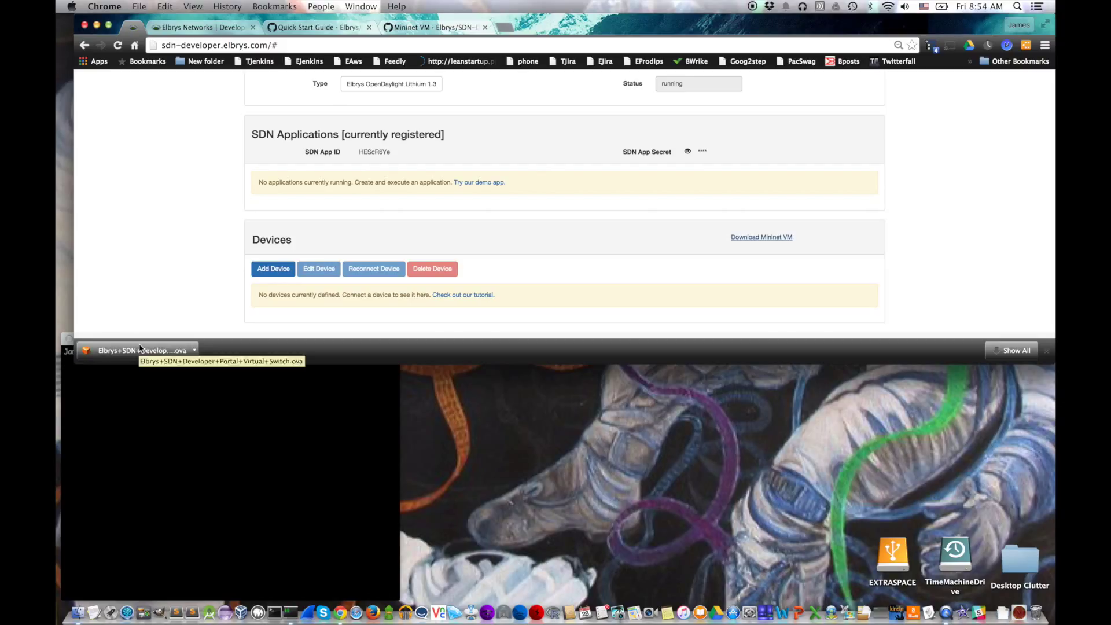
{"action": "scroll", "coordinate": [196, 258], "scroll_direction": "up", "scroll_amount": 4}
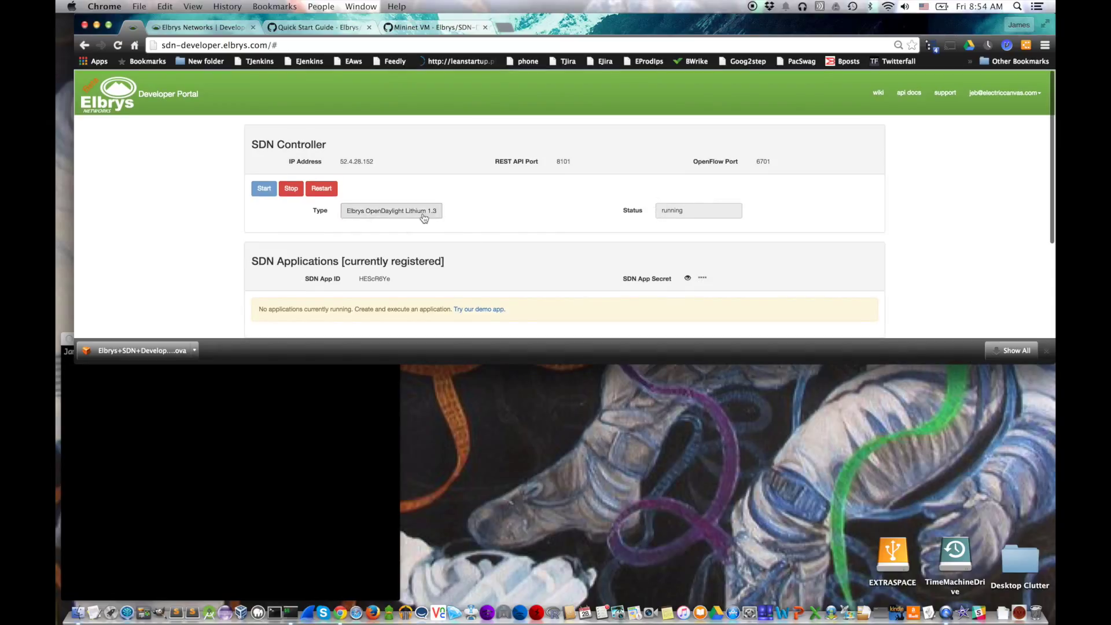
{"action": "scroll", "coordinate": [180, 245], "scroll_direction": "down", "scroll_amount": 1}
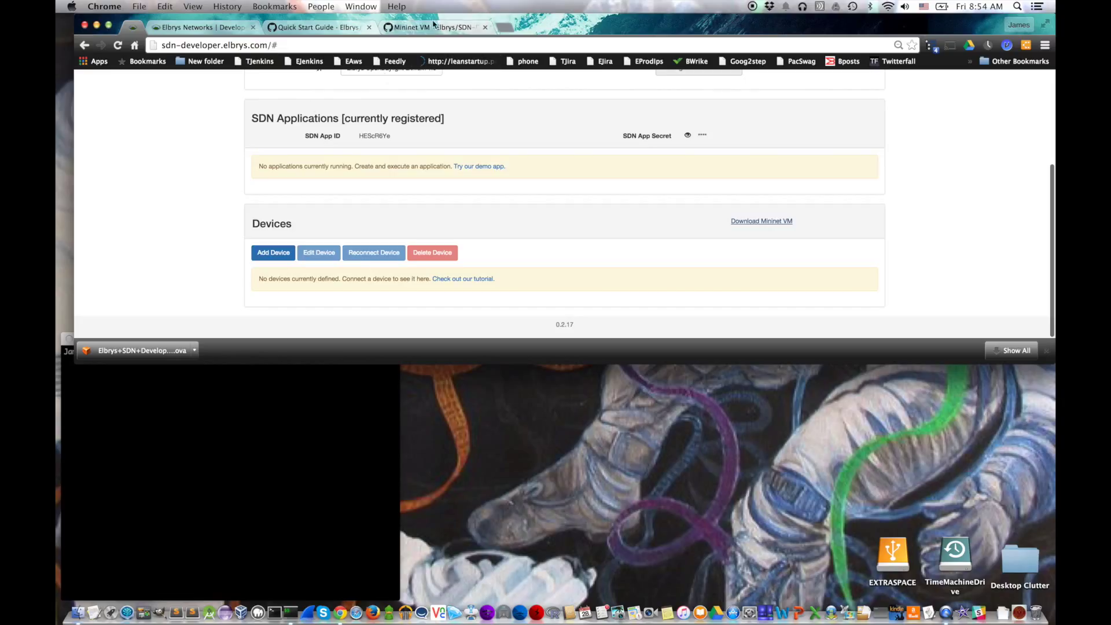
Step: Move the downloaded virtual switch .ova from Downloads to Documents, then launch VirtualBox
{"action": "left_click", "coordinate": [434, 27]}
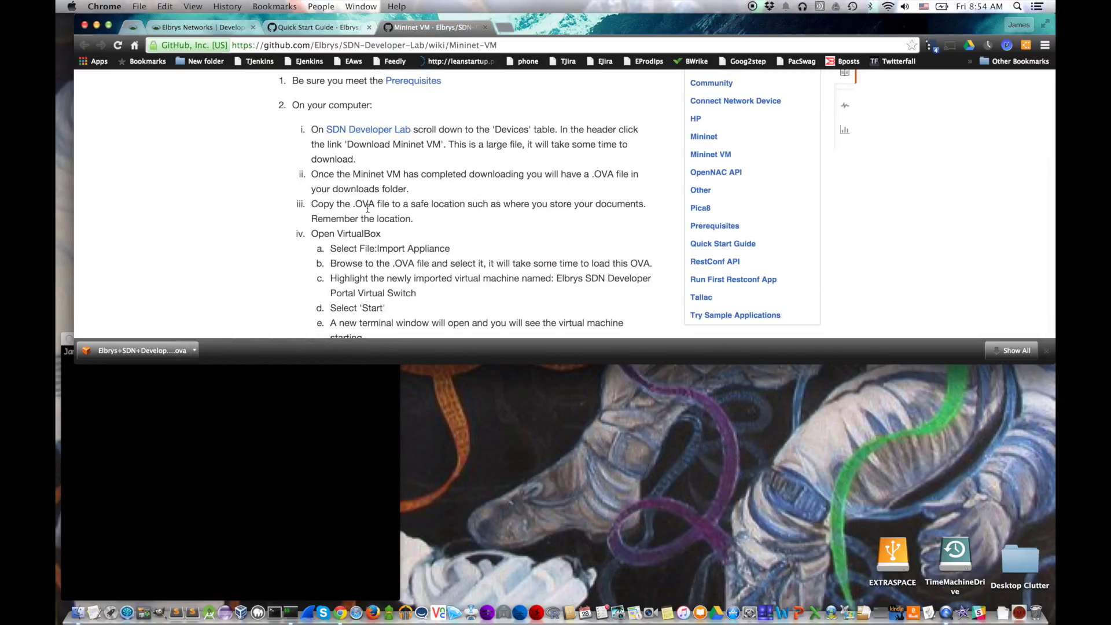
{"action": "left_click", "coordinate": [195, 353]}
{"action": "left_click", "coordinate": [232, 384]}
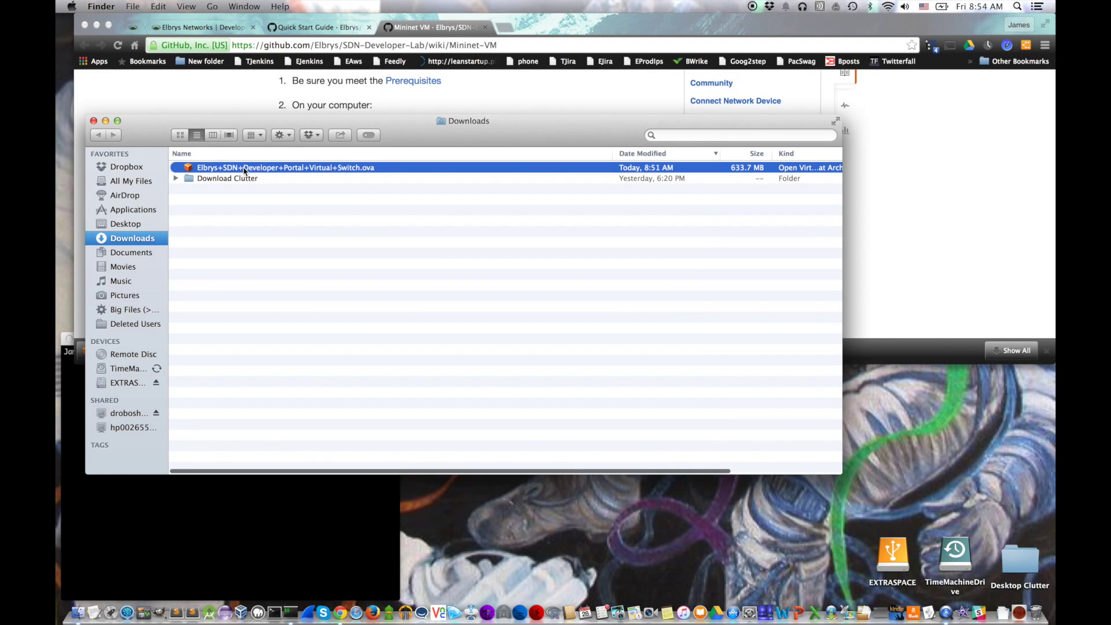
{"action": "left_click_drag", "start_coordinate": [244, 169], "coordinate": [159, 252]}
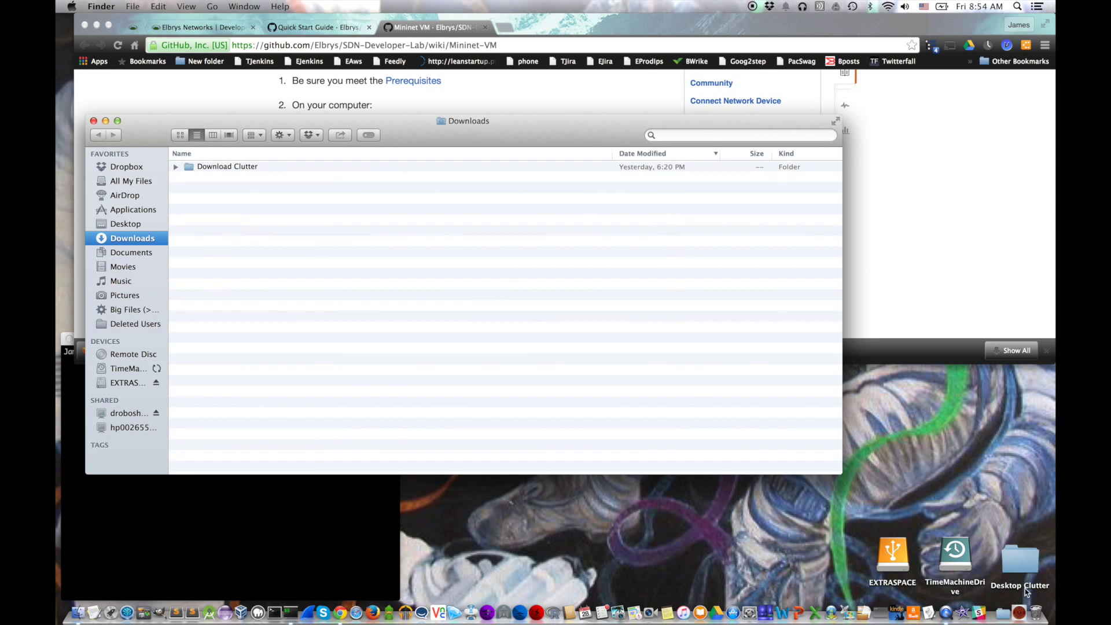
{"action": "left_click", "coordinate": [516, 101]}
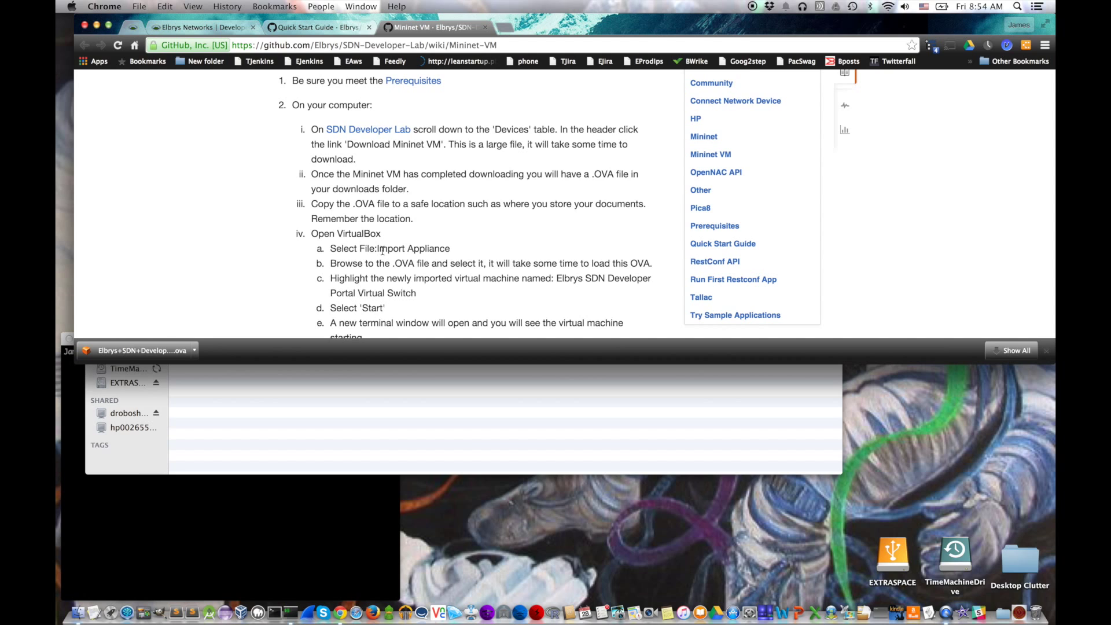
{"action": "left_click", "coordinate": [241, 613]}
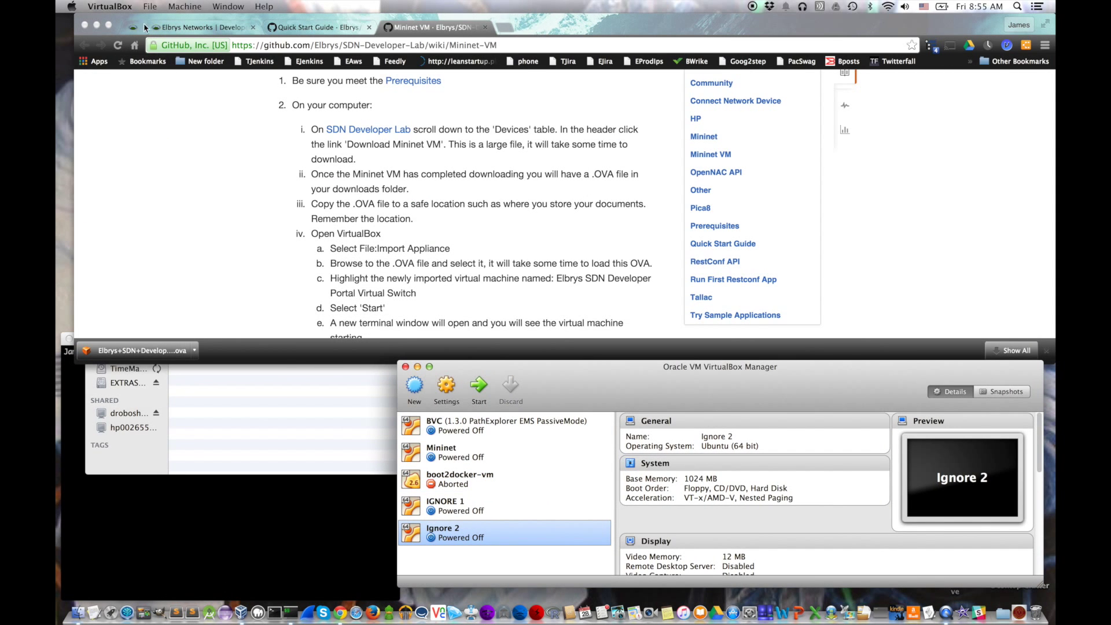
Step: Import the Elbrys SDN .ova from Documents as a VirtualBox appliance
{"action": "left_click", "coordinate": [149, 7]}
{"action": "left_click", "coordinate": [180, 26]}
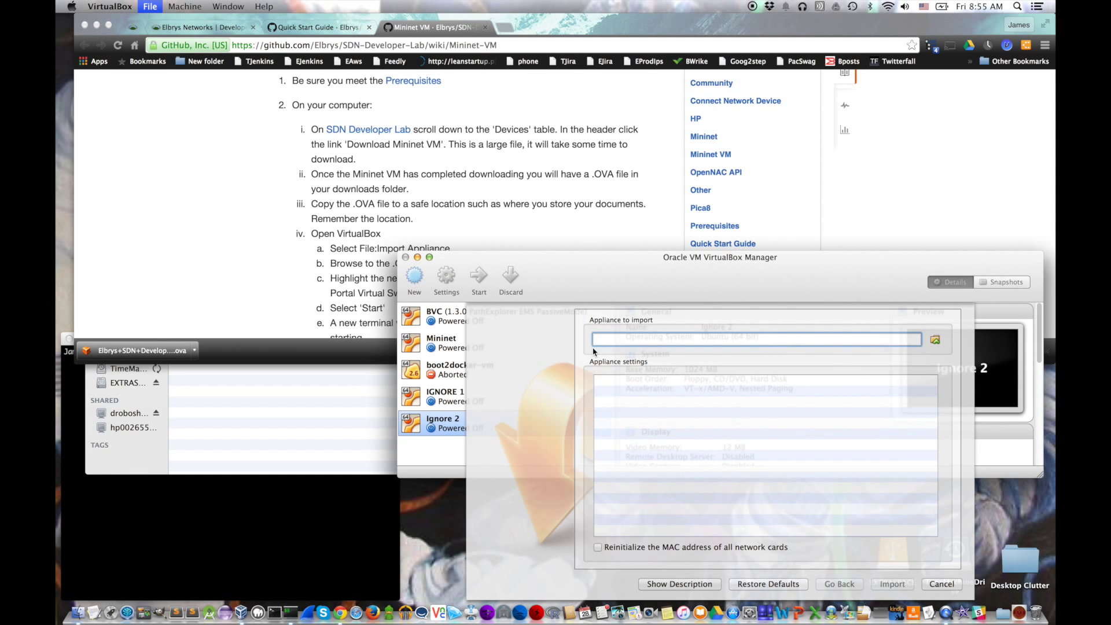
{"action": "left_click", "coordinate": [935, 340]}
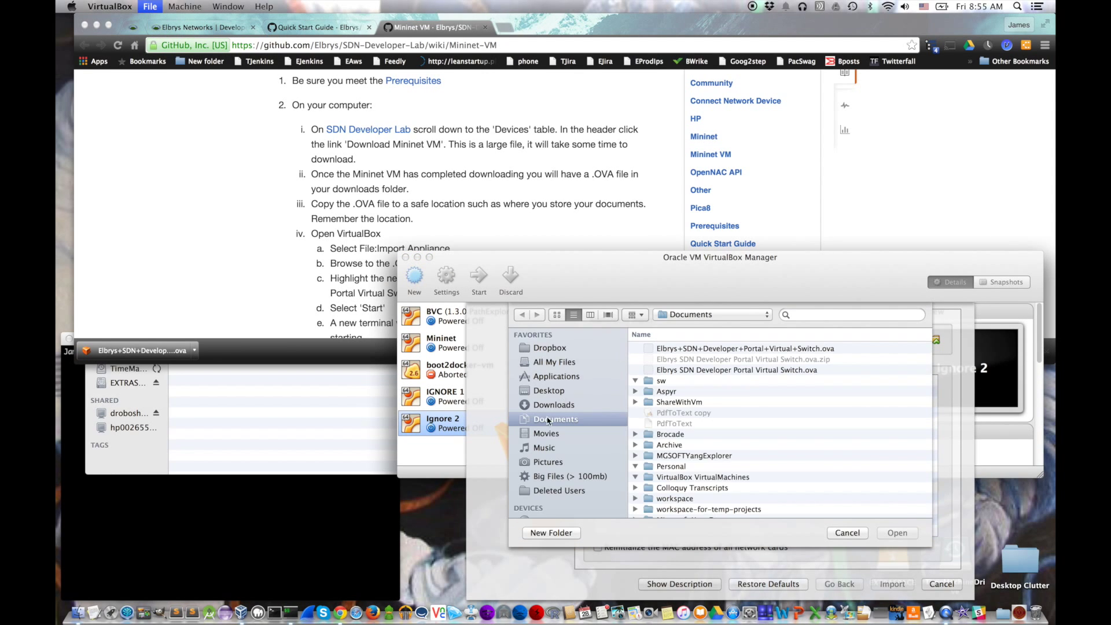
{"action": "left_click", "coordinate": [689, 349]}
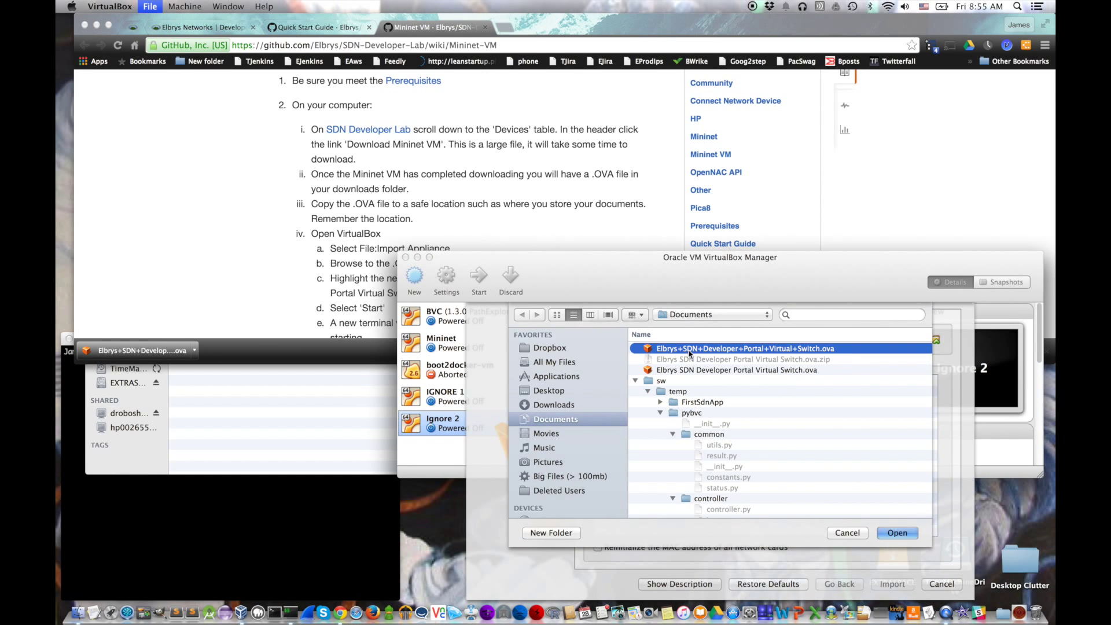
{"action": "left_click", "coordinate": [897, 533]}
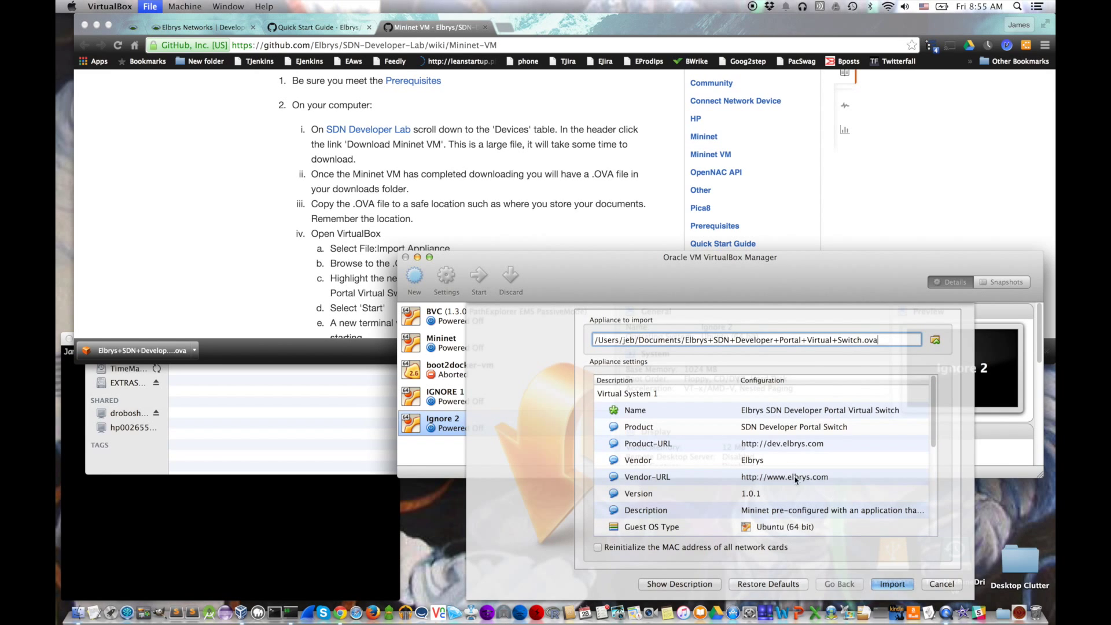
{"action": "left_click", "coordinate": [894, 585]}
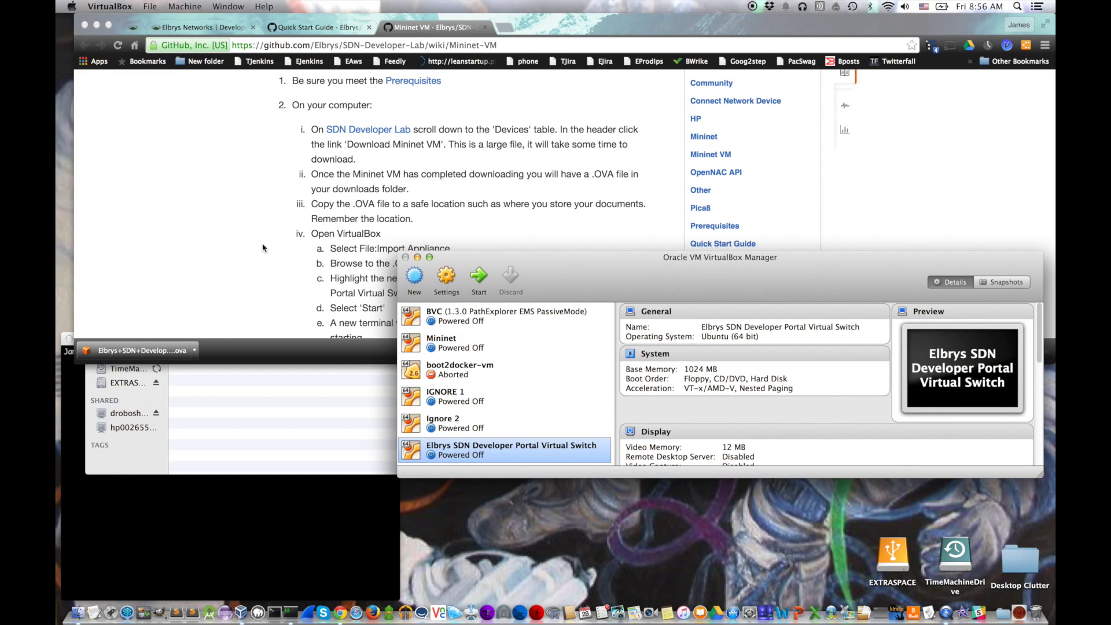
{"action": "left_click", "coordinate": [261, 250]}
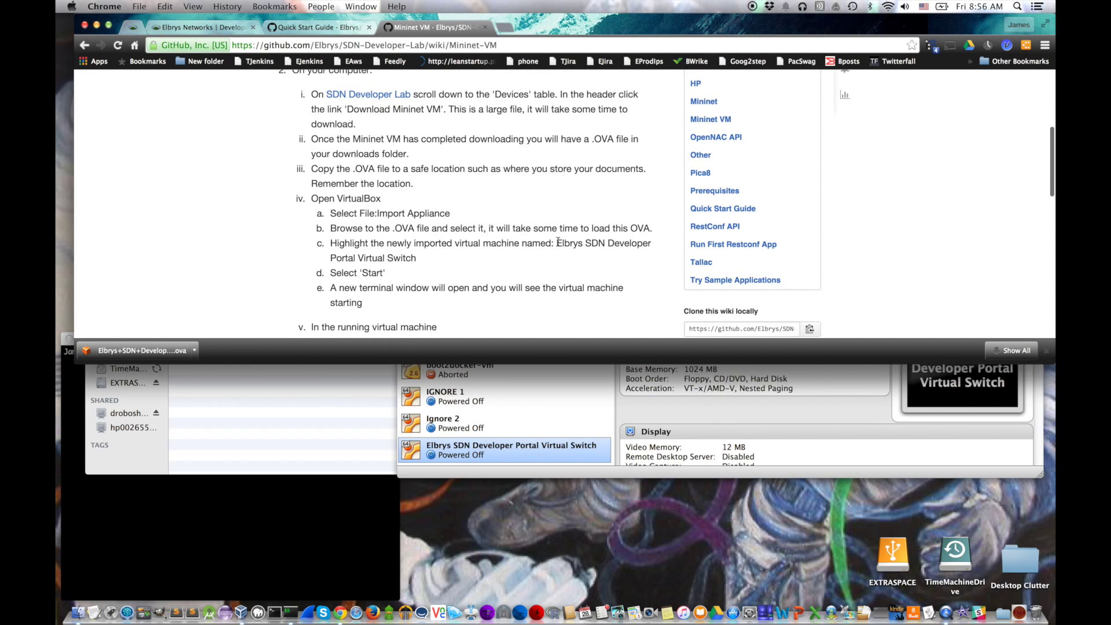
{"action": "scroll", "coordinate": [393, 283], "scroll_direction": "down", "scroll_amount": 3}
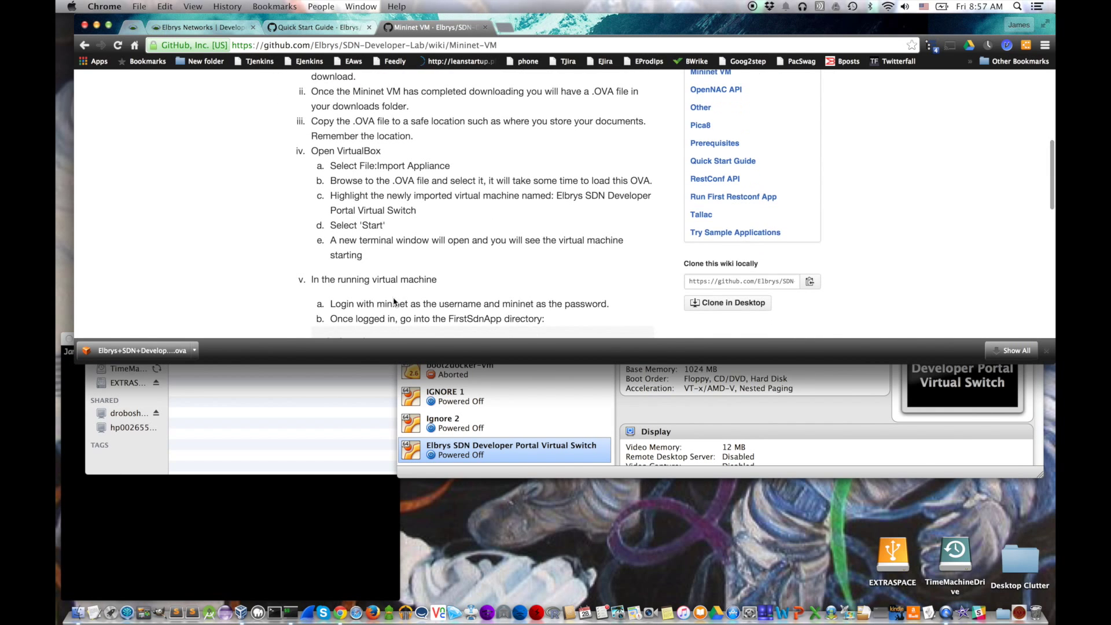
{"action": "scroll", "coordinate": [375, 273], "scroll_direction": "down", "scroll_amount": 4}
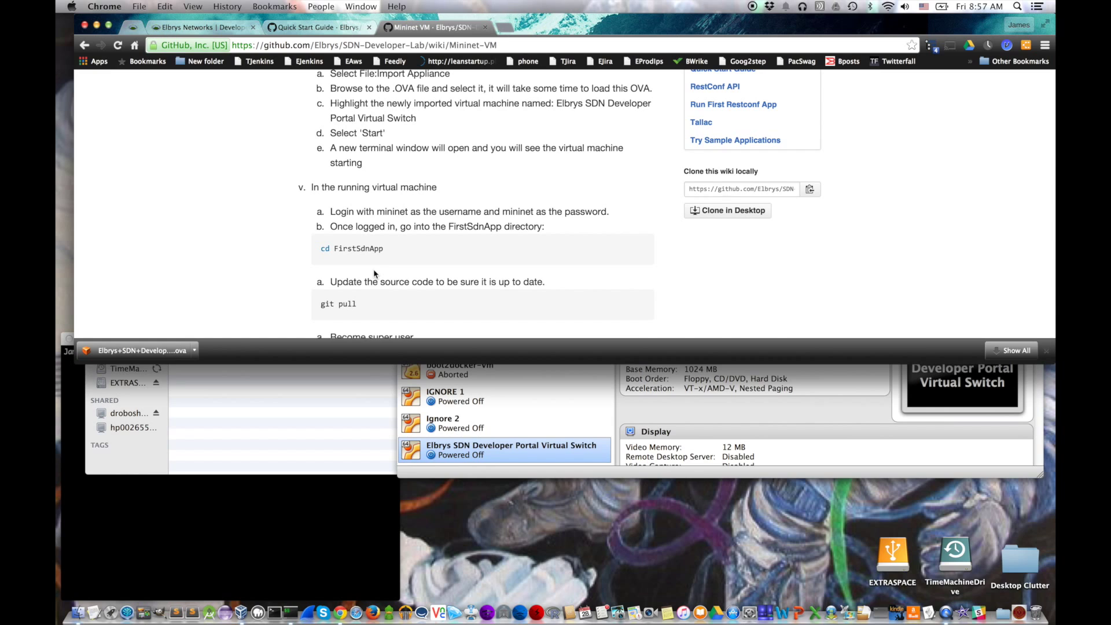
Step: Start the Elbrys SDN Developer Portal Virtual Switch VM from VirtualBox Manager
{"action": "left_click", "coordinate": [683, 463]}
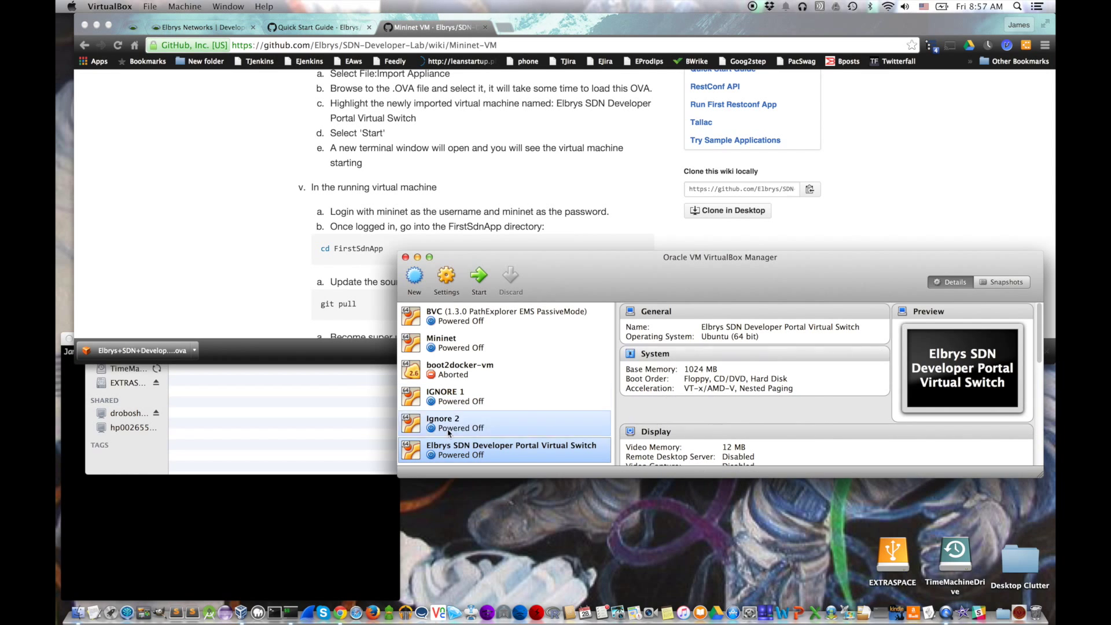
{"action": "left_click", "coordinate": [479, 281]}
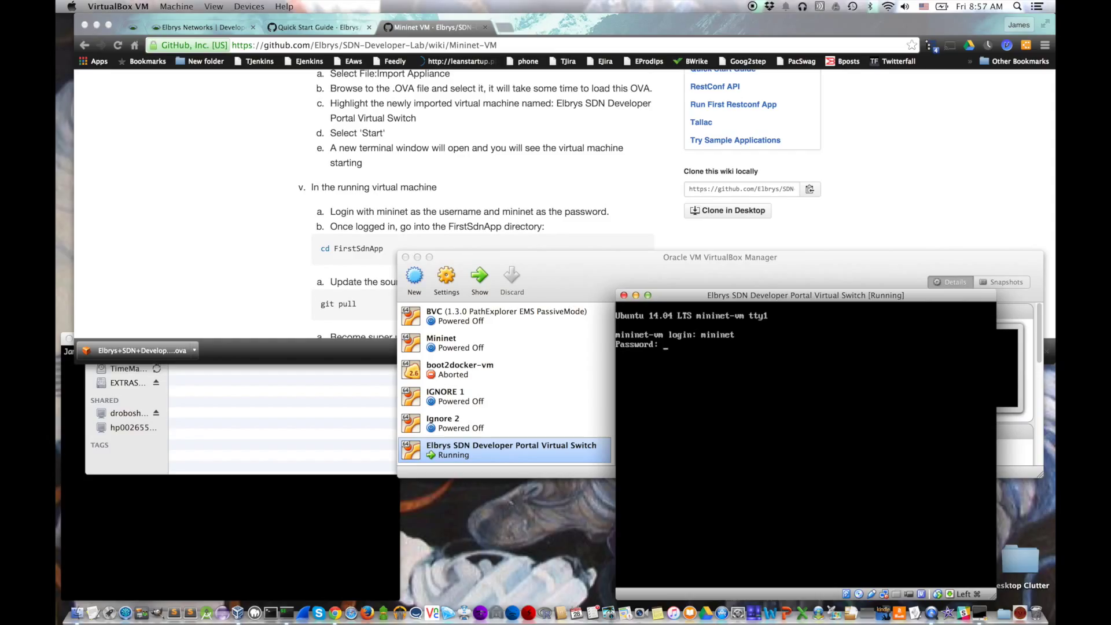
Step: Log in to the VM console as mininet and move the console window to the right
{"action": "type", "text": "mininet"}
{"action": "key", "text": "Return"}
{"action": "key", "text": "Return"}
{"action": "key", "text": "Return"}
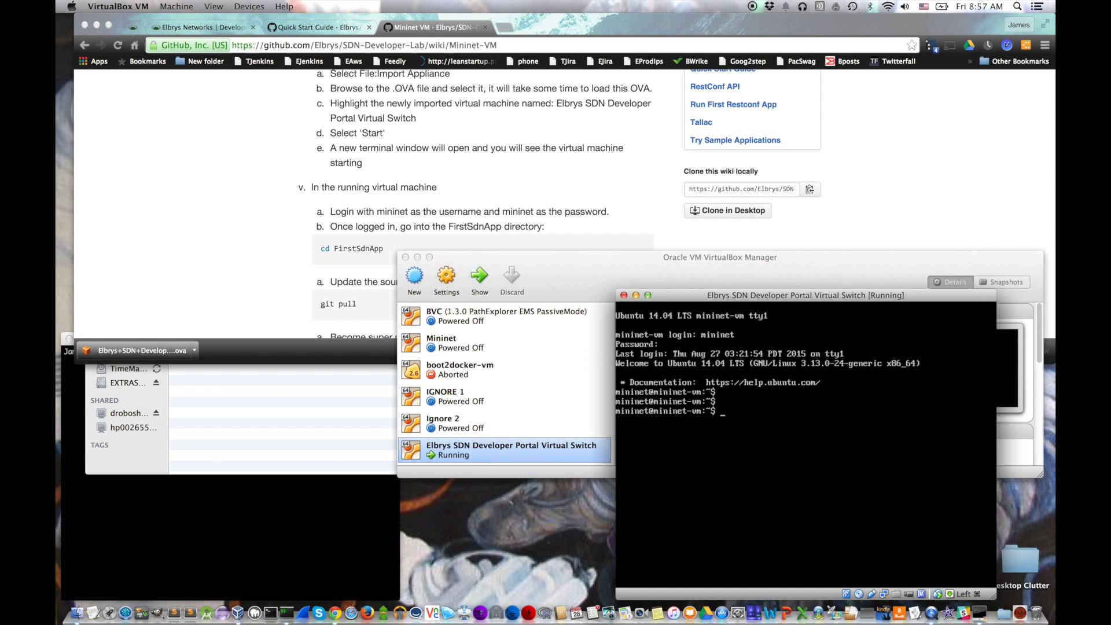
{"action": "double_click", "coordinate": [454, 258]}
{"action": "left_click_drag", "start_coordinate": [716, 298], "coordinate": [767, 301]}
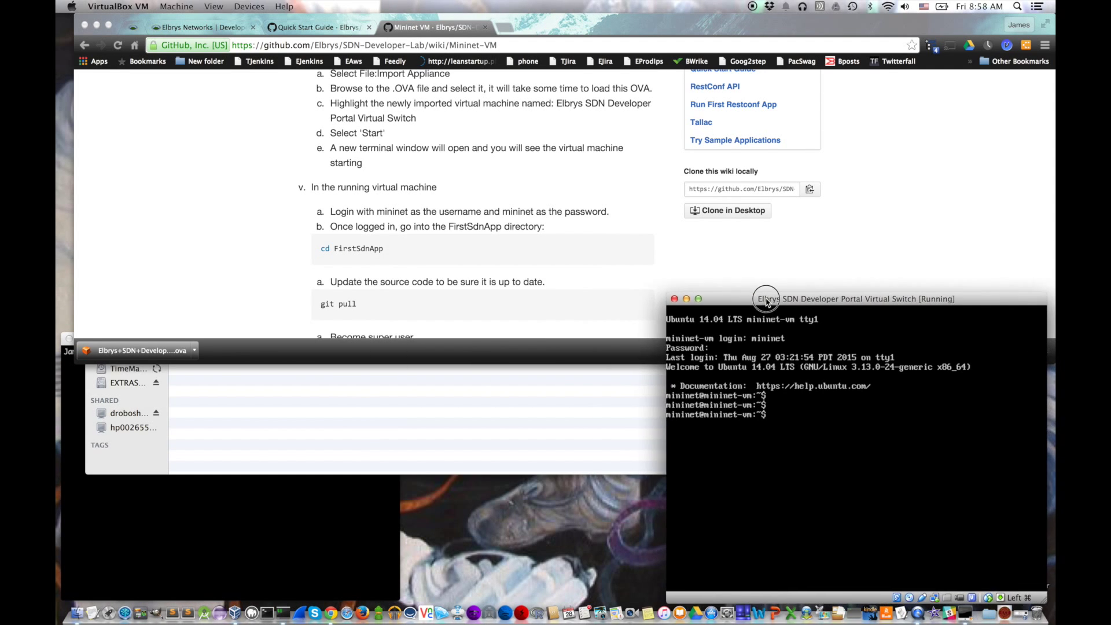
{"action": "scroll", "coordinate": [528, 255], "scroll_direction": "down", "scroll_amount": 4}
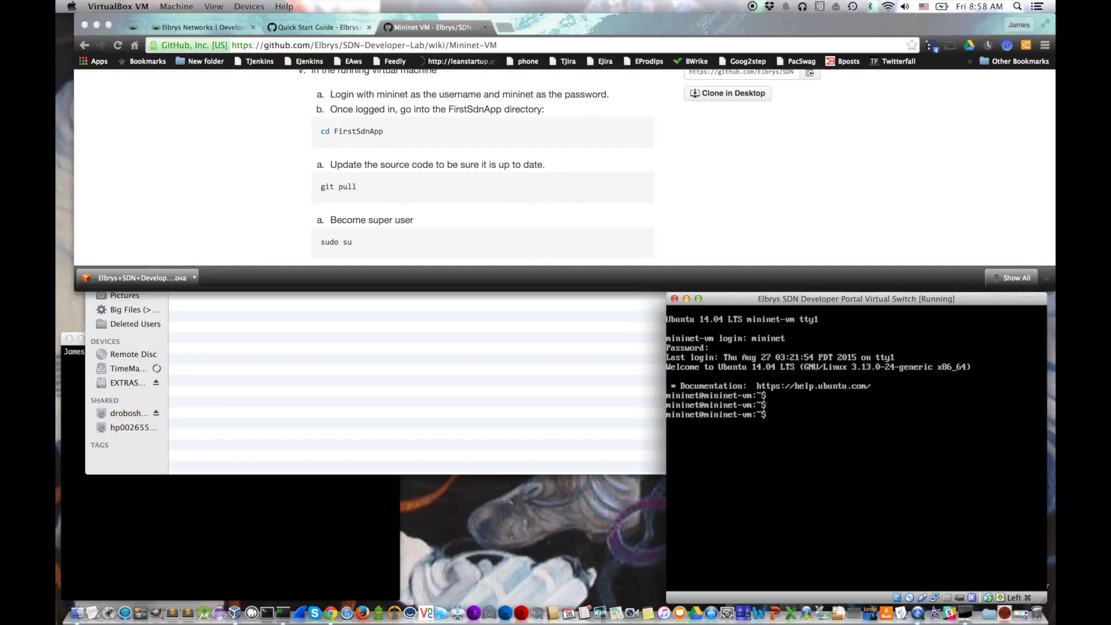
Step: Enter the FirstSdnApp directory, run git pull, and become root with sudo su
{"action": "type", "text": "irstSd"}
{"action": "key", "text": "Tab"}
{"action": "key", "text": "Return"}
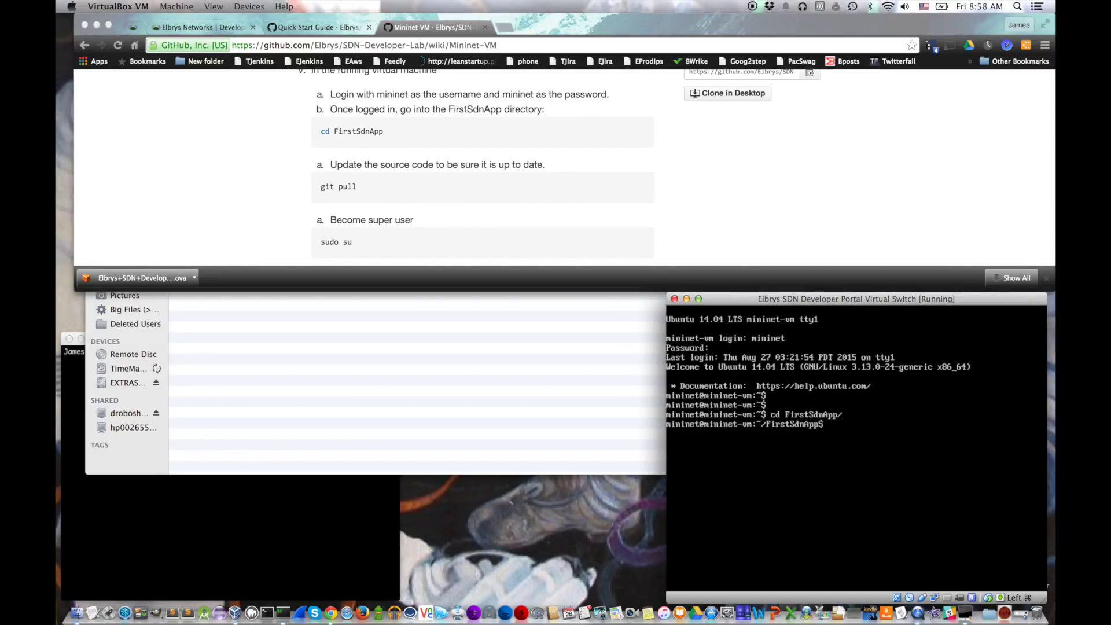
{"action": "type", "text": "git pull"}
{"action": "key", "text": "Return"}
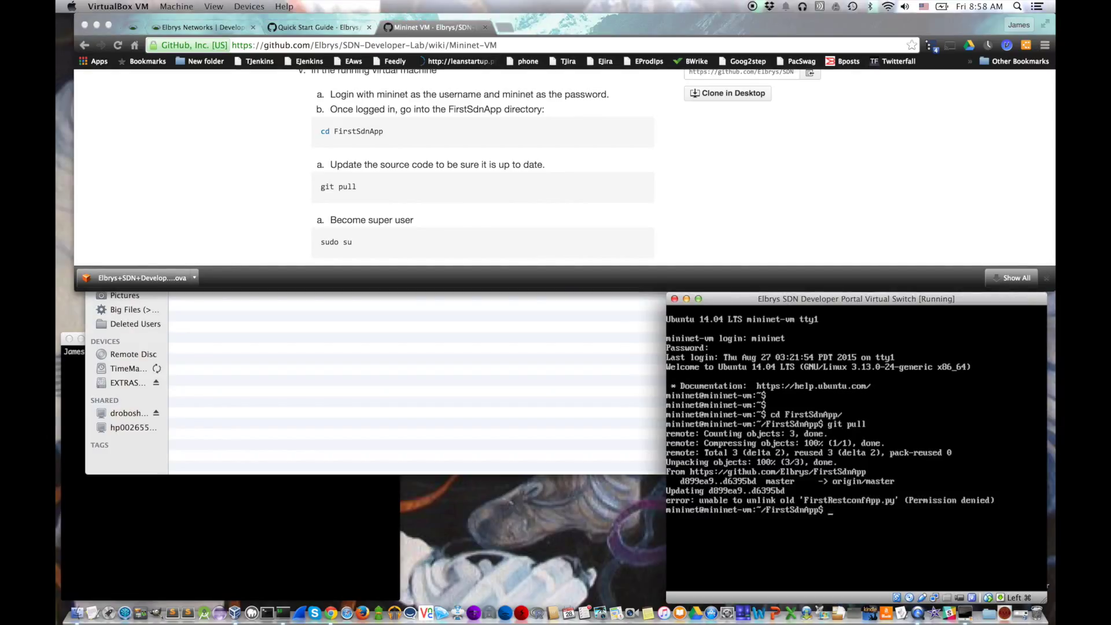
{"action": "type", "text": "sudo su"}
{"action": "key", "text": "Return"}
{"action": "scroll", "coordinate": [566, 227], "scroll_direction": "down", "scroll_amount": 5}
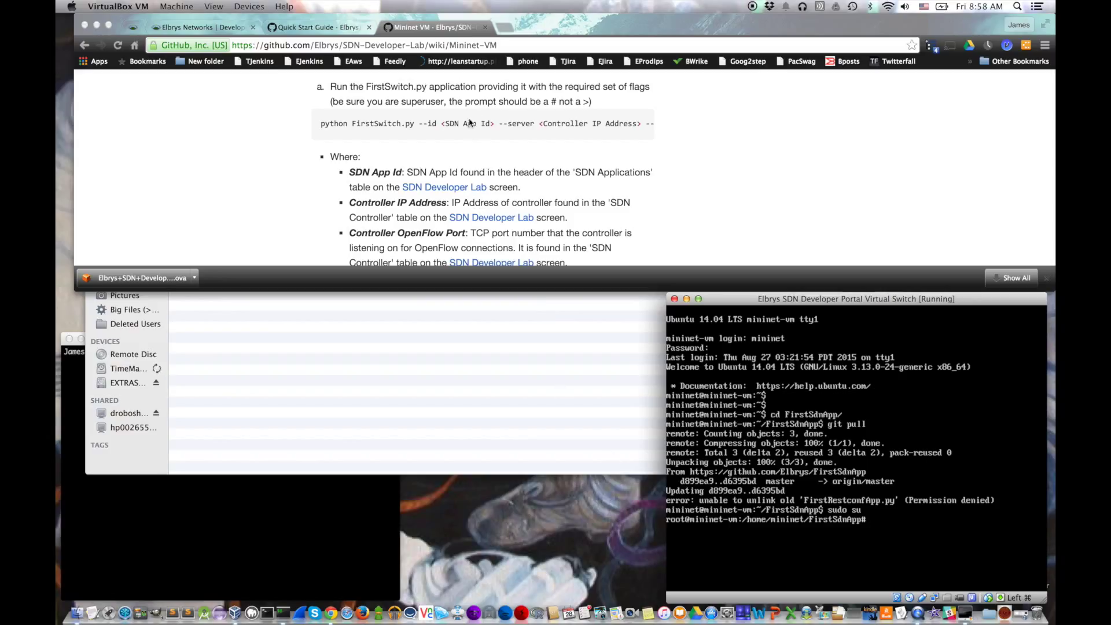
{"action": "left_click", "coordinate": [466, 124]}
{"action": "scroll", "coordinate": [466, 124], "scroll_direction": "right", "scroll_amount": 5}
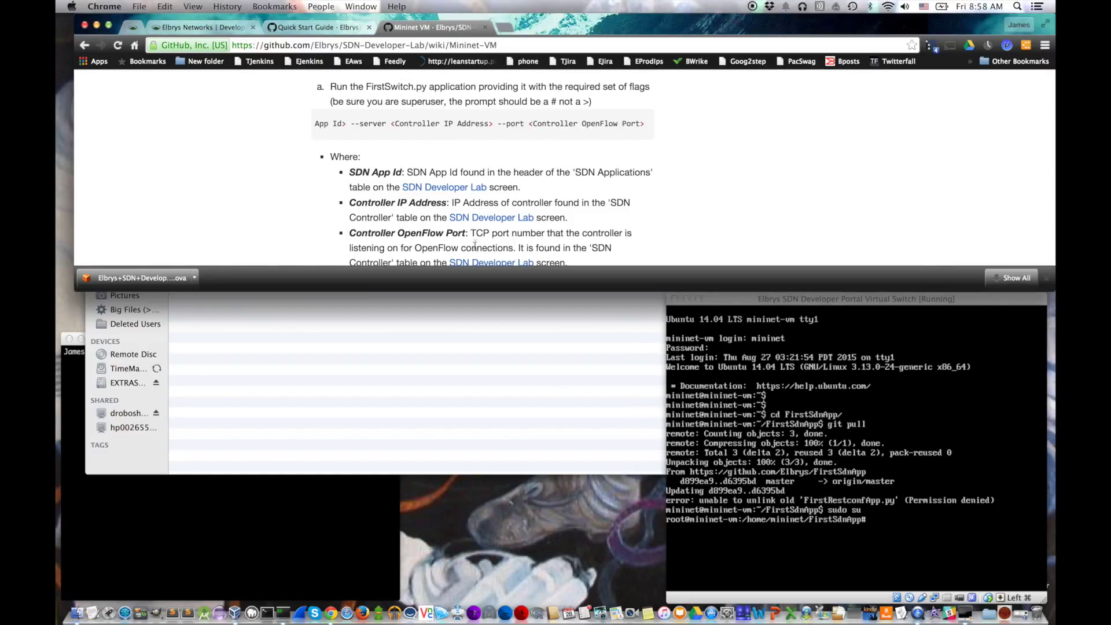
Step: Check the wiki's FirstSwitch.py command and start typing 'python FirstSwitch.py' in the VM terminal
{"action": "left_click", "coordinate": [134, 27]}
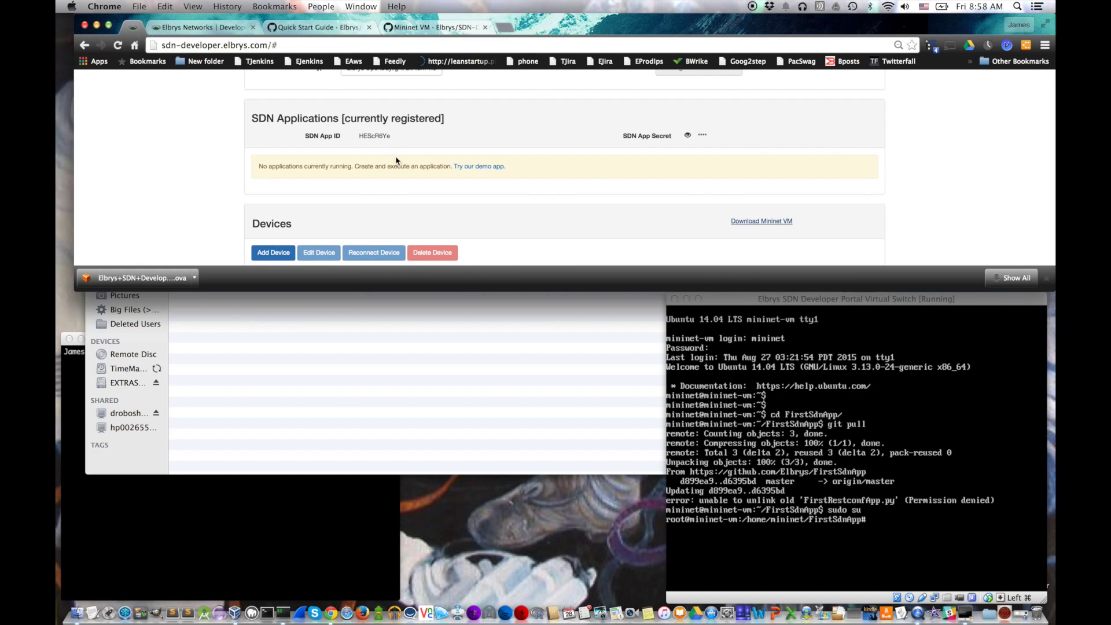
{"action": "left_click", "coordinate": [433, 27]}
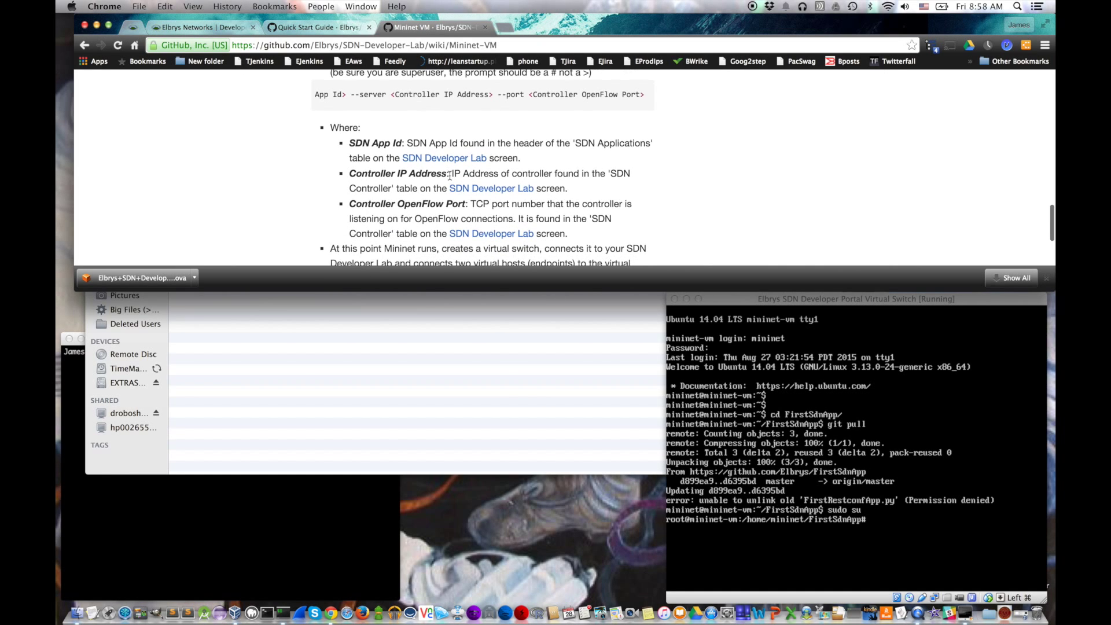
{"action": "left_click", "coordinate": [856, 550]}
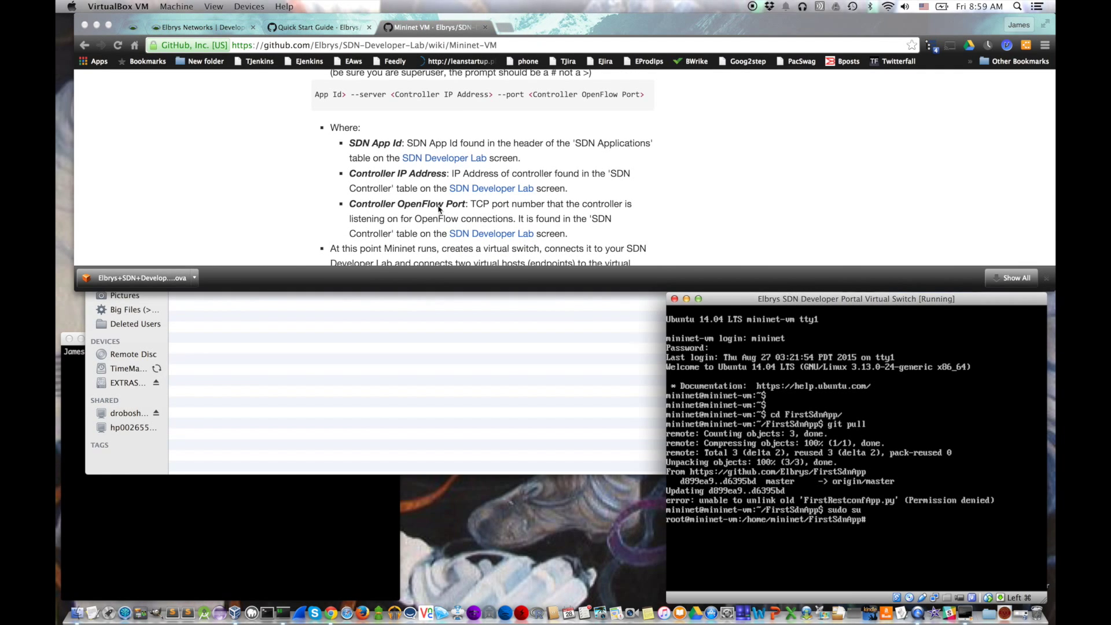
{"action": "left_click", "coordinate": [466, 94]}
{"action": "scroll", "coordinate": [466, 95], "scroll_direction": "left", "scroll_amount": 5}
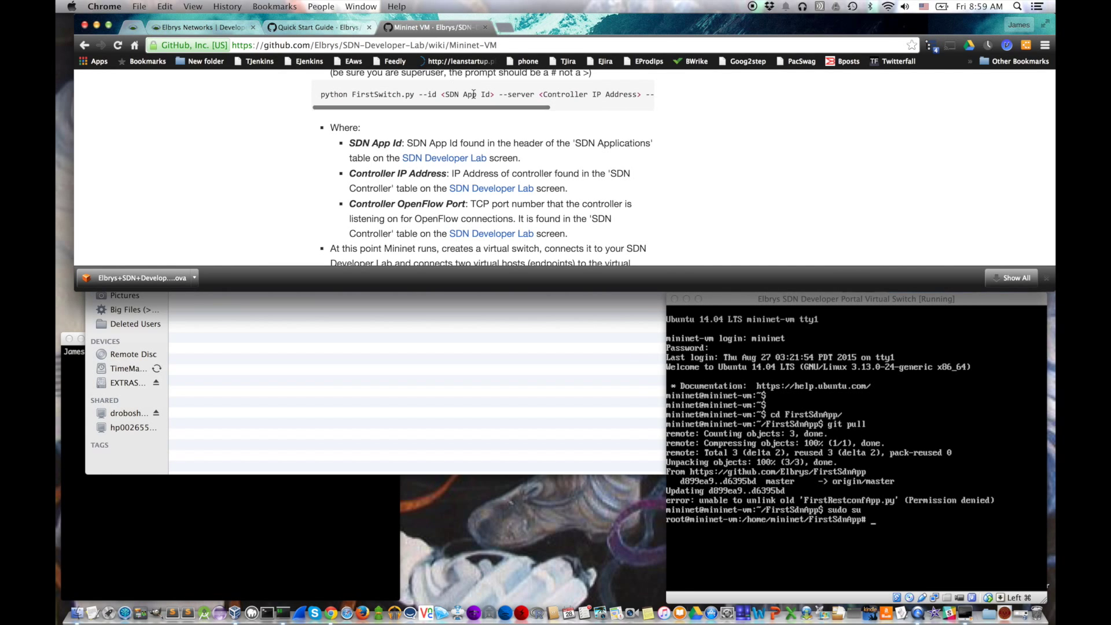
{"action": "left_click", "coordinate": [836, 491]}
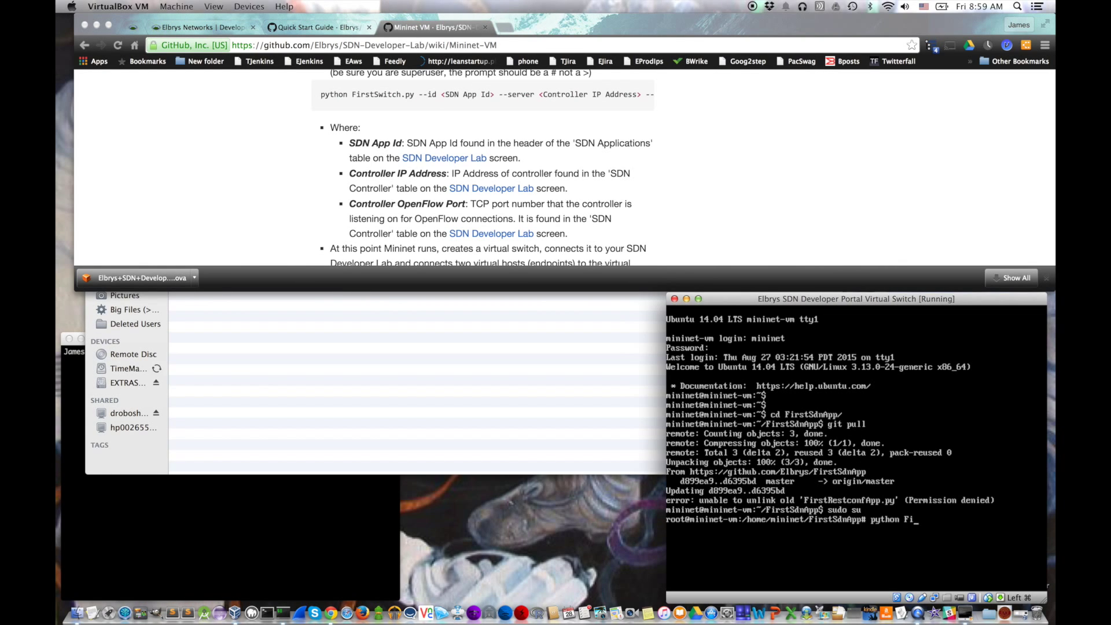
{"action": "type", "text": "python FirstSwitch.py --id"}
Step: Add the SDN App ID from the portal after --id, followed by the --server flag
{"action": "left_click", "coordinate": [191, 27]}
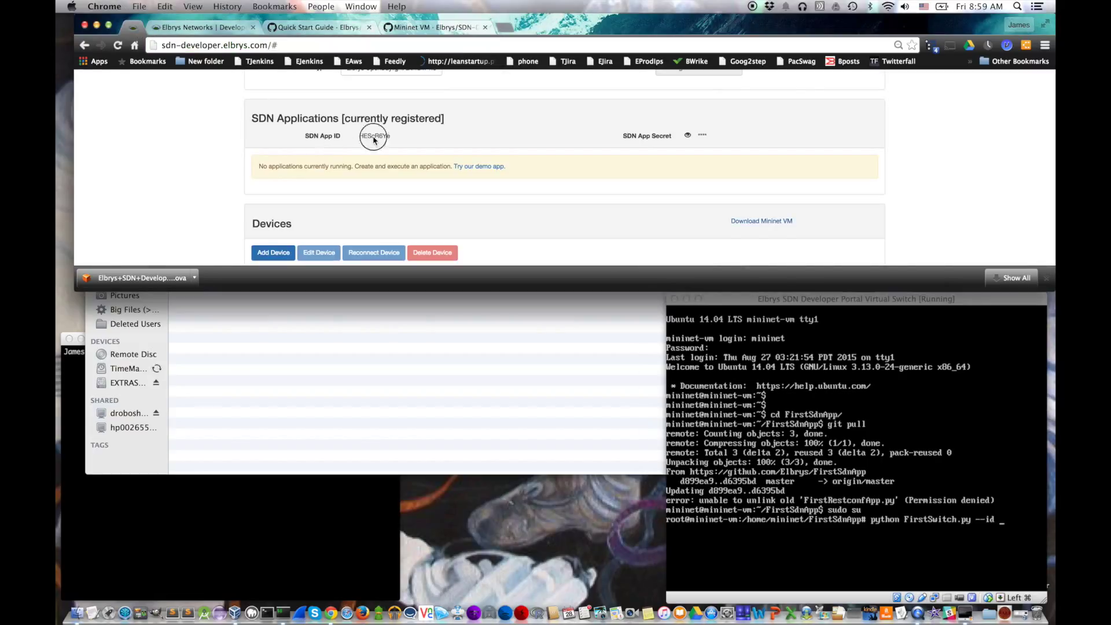
{"action": "double_click", "coordinate": [374, 137]}
{"action": "left_click", "coordinate": [963, 490]}
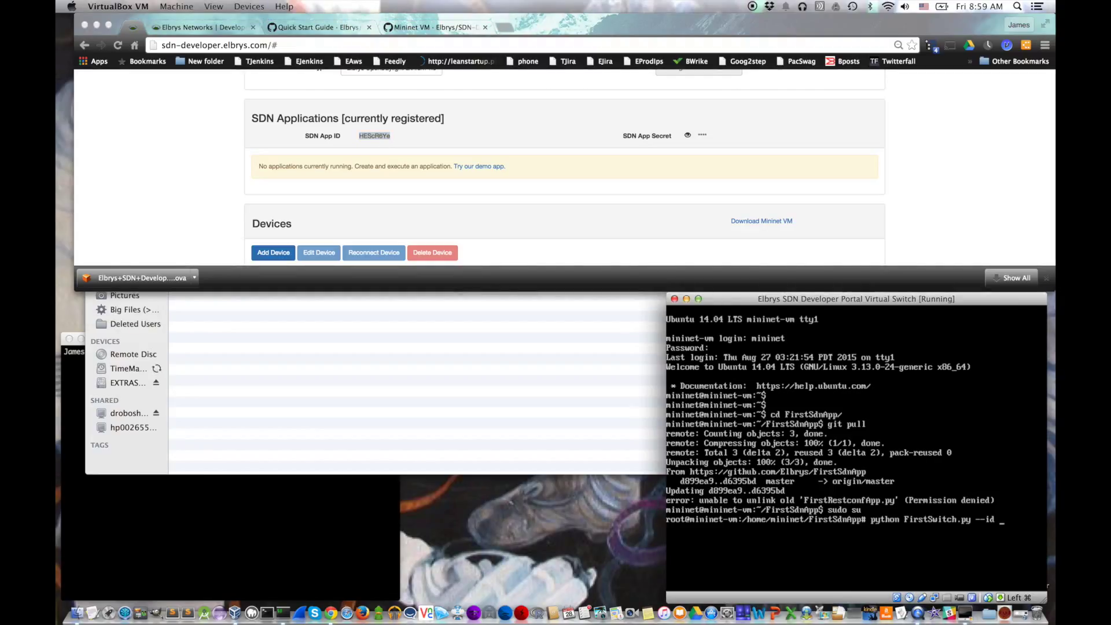
{"action": "type", "text": "HEScR6Ye --"}
{"action": "left_click", "coordinate": [436, 29]}
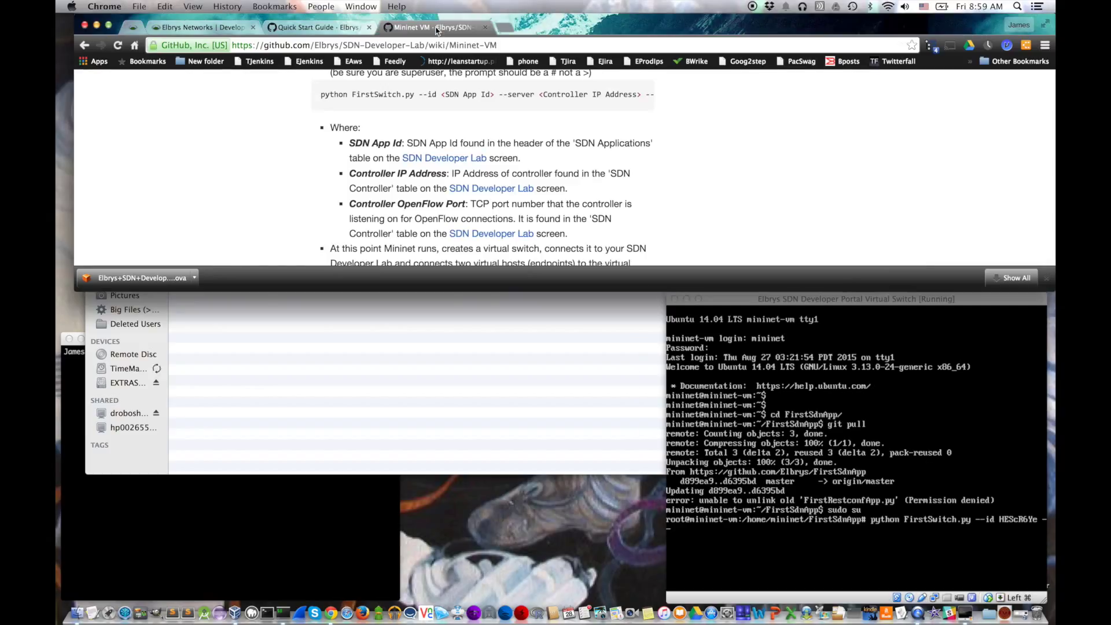
{"action": "type", "text": "6Ye --"}
{"action": "left_click", "coordinate": [810, 549]}
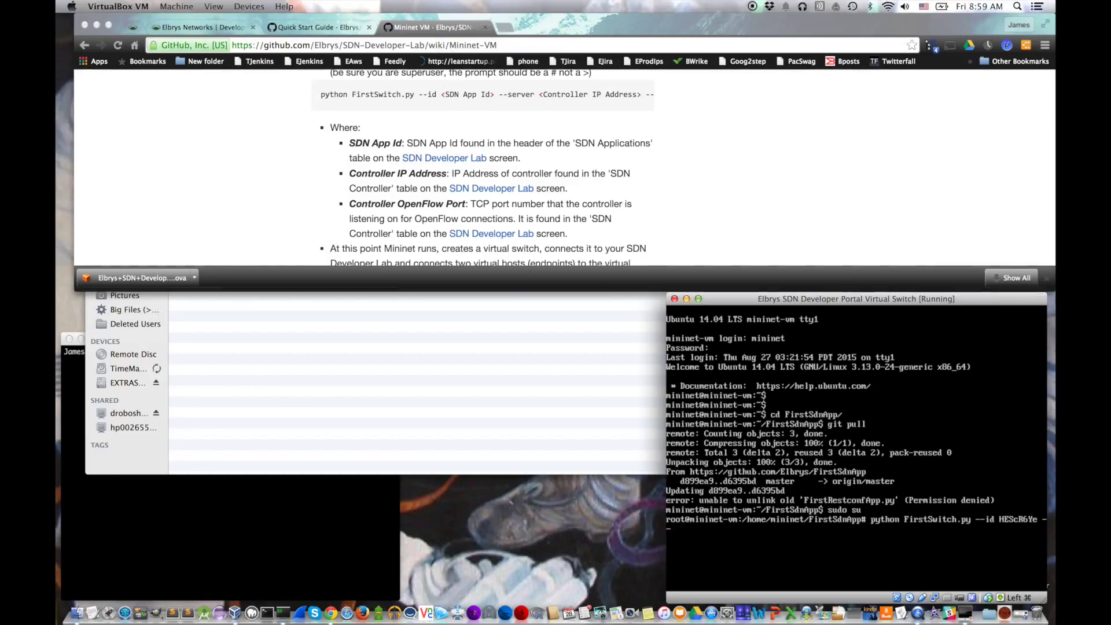
{"action": "type", "text": "server"}
Step: Enter controller address 52.4.28.152 and run FirstSwitch.py to start Mininet
{"action": "left_click", "coordinate": [196, 27]}
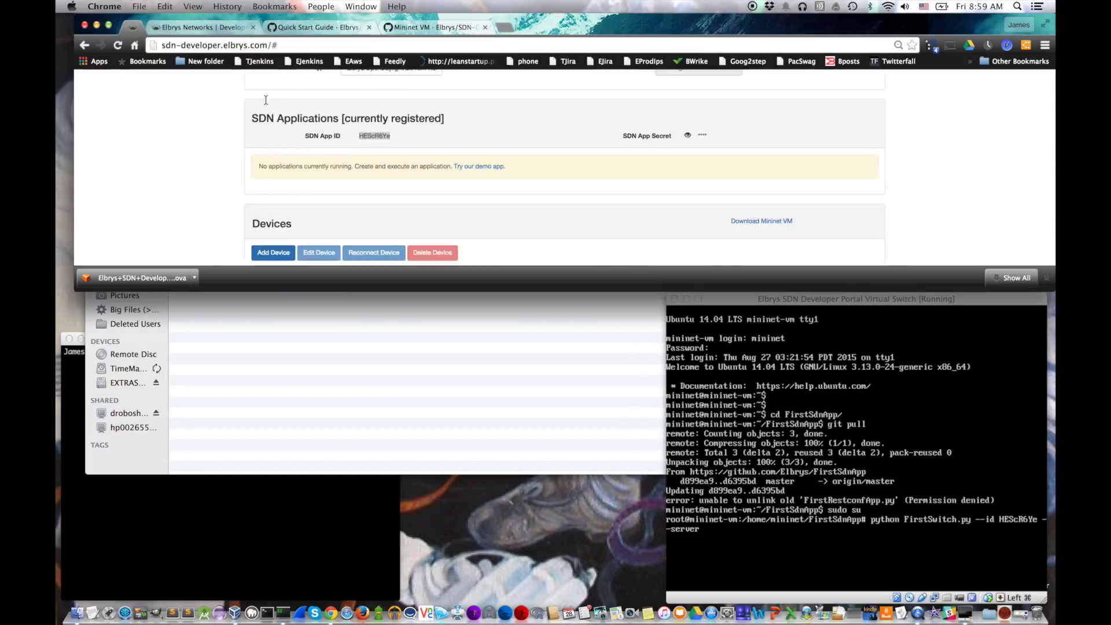
{"action": "scroll", "coordinate": [334, 137], "scroll_direction": "up", "scroll_amount": 3}
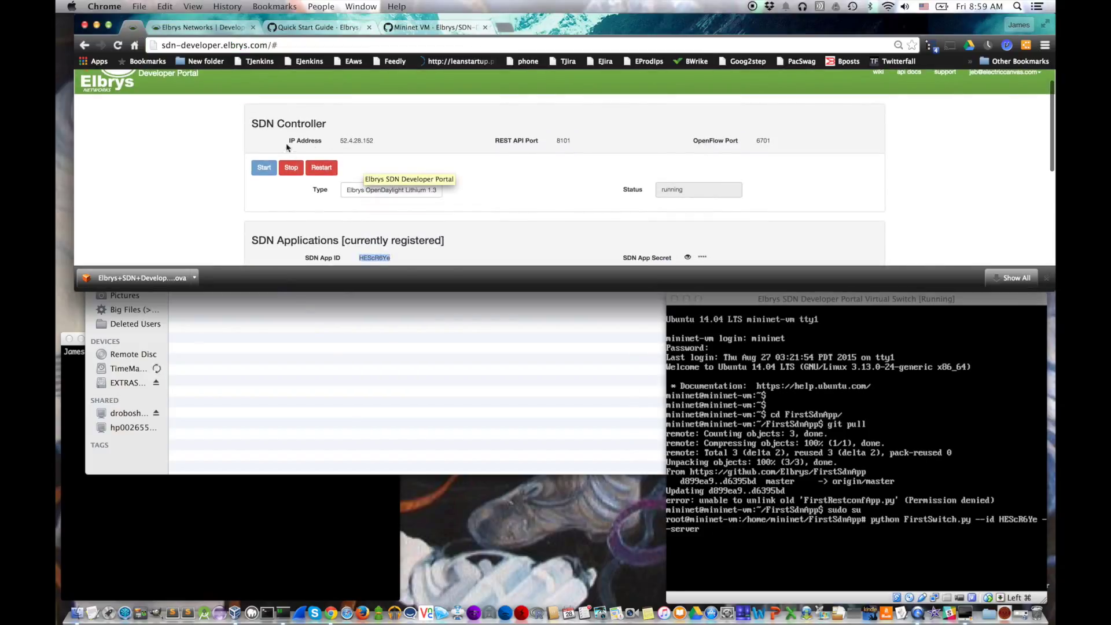
{"action": "left_click", "coordinate": [857, 555]}
{"action": "type", "text": "52.4.28.152 --port 6701"}
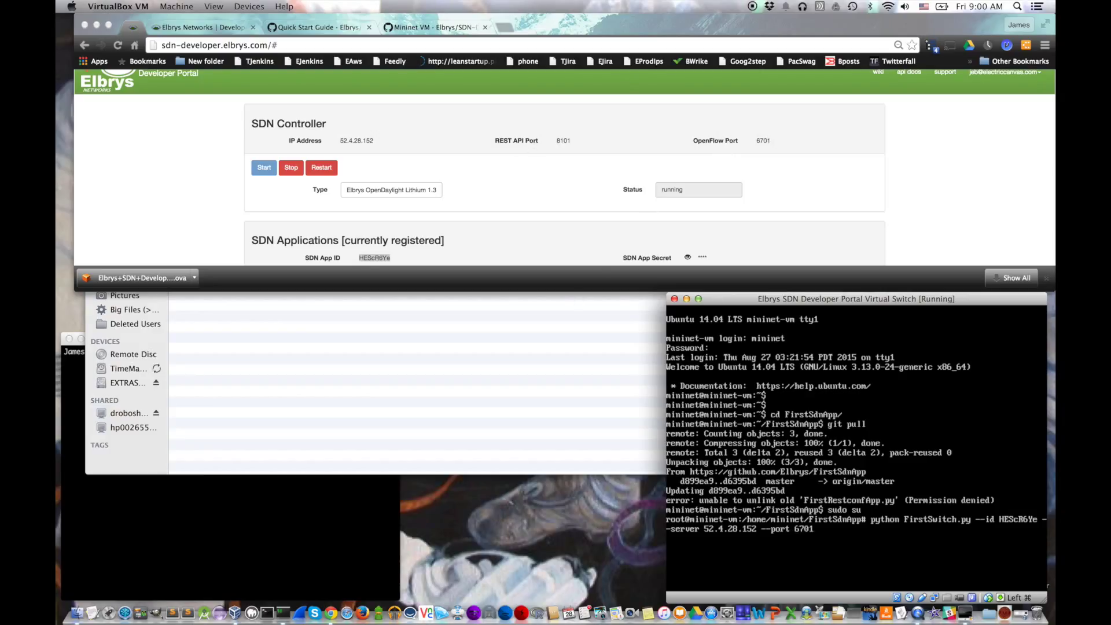
{"action": "key", "text": "Return"}
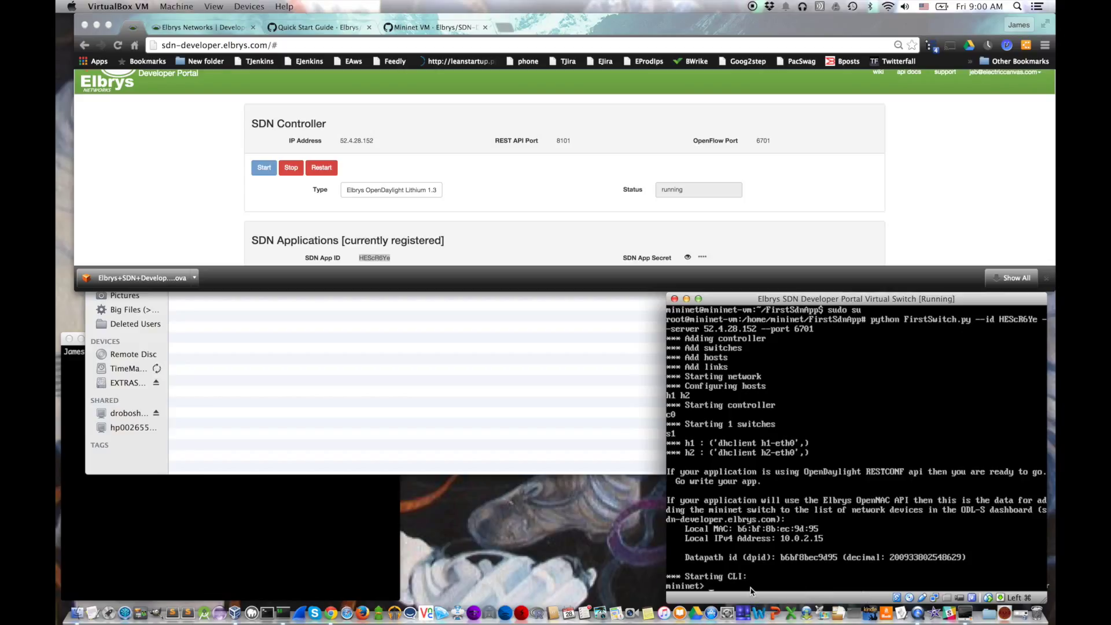
Step: Go back to the Quick Start Guide on the Mininet VM wiki page
{"action": "left_click", "coordinate": [405, 28]}
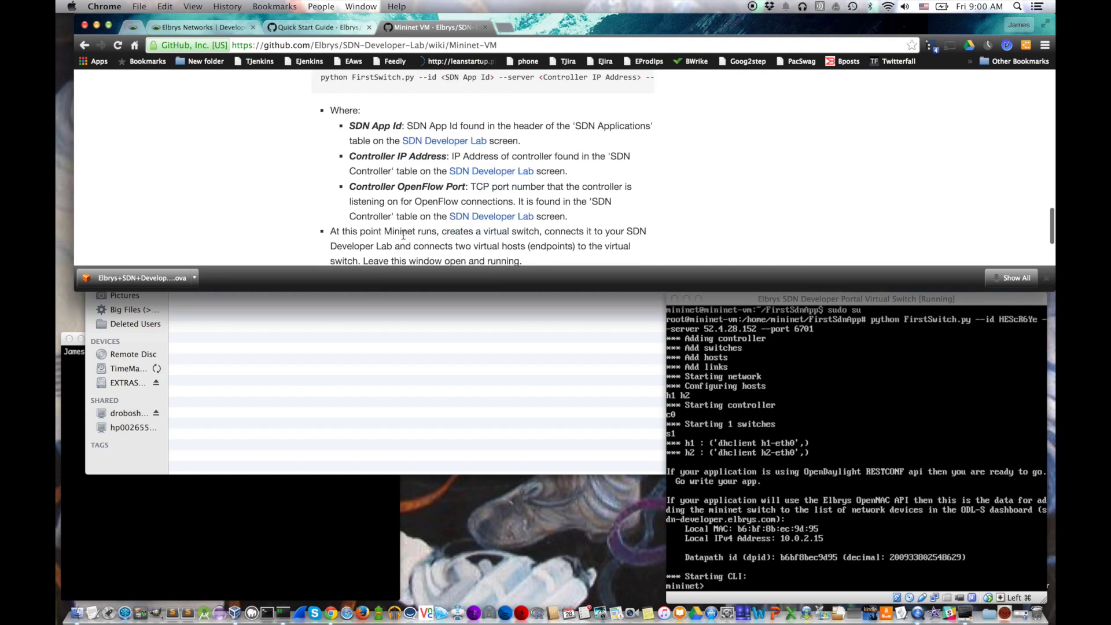
{"action": "scroll", "coordinate": [404, 234], "scroll_direction": "down", "scroll_amount": 3}
{"action": "left_click", "coordinate": [414, 202]}
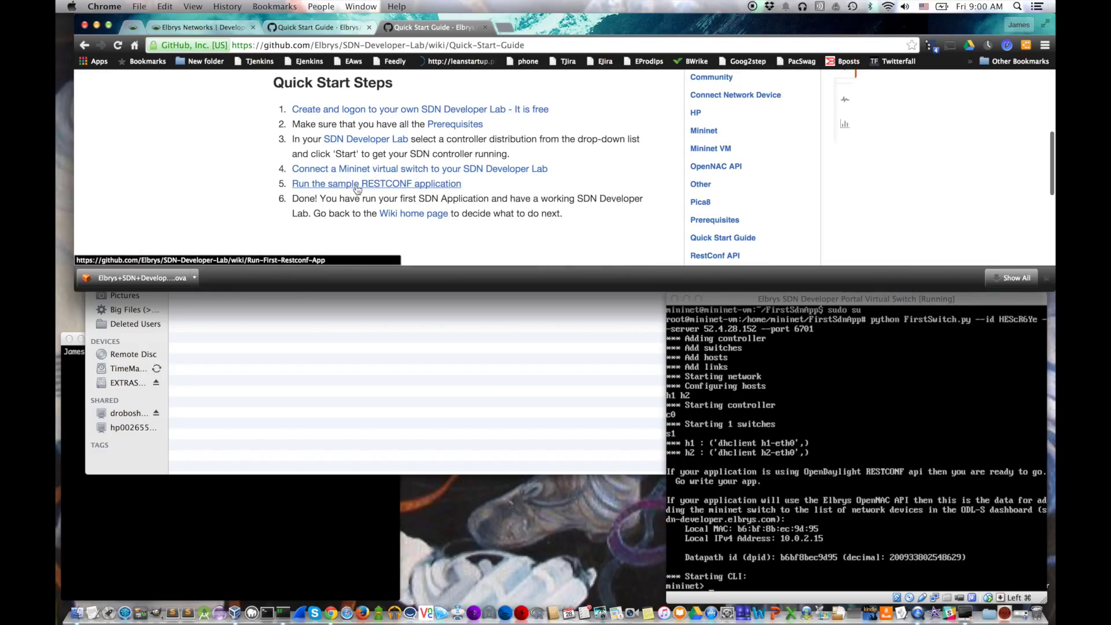
Step: Open the 'Run the sample RESTCONF application' page and select its git clone command
{"action": "left_click", "coordinate": [354, 185]}
{"action": "scroll", "coordinate": [387, 196], "scroll_direction": "down", "scroll_amount": 4}
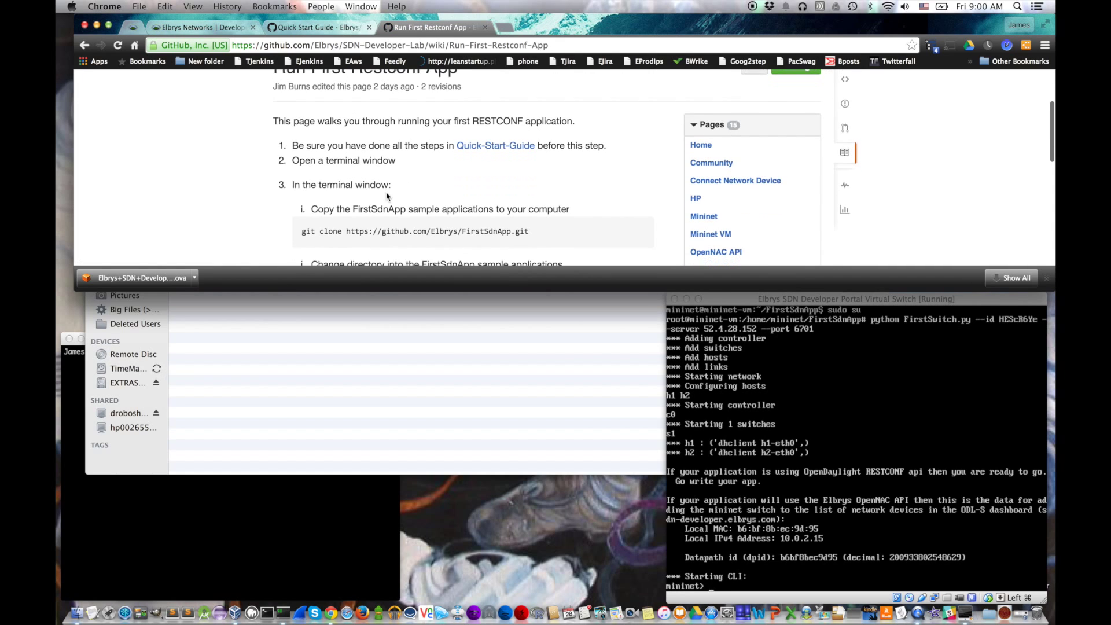
{"action": "left_click", "coordinate": [239, 525]}
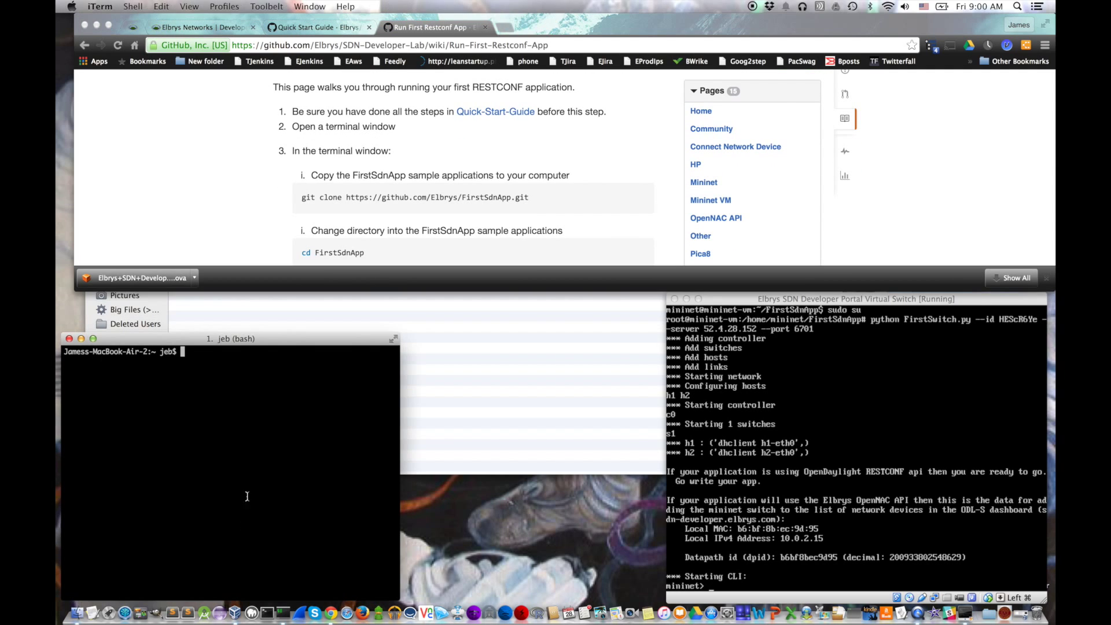
{"action": "scroll", "coordinate": [367, 200], "scroll_direction": "down", "scroll_amount": 2}
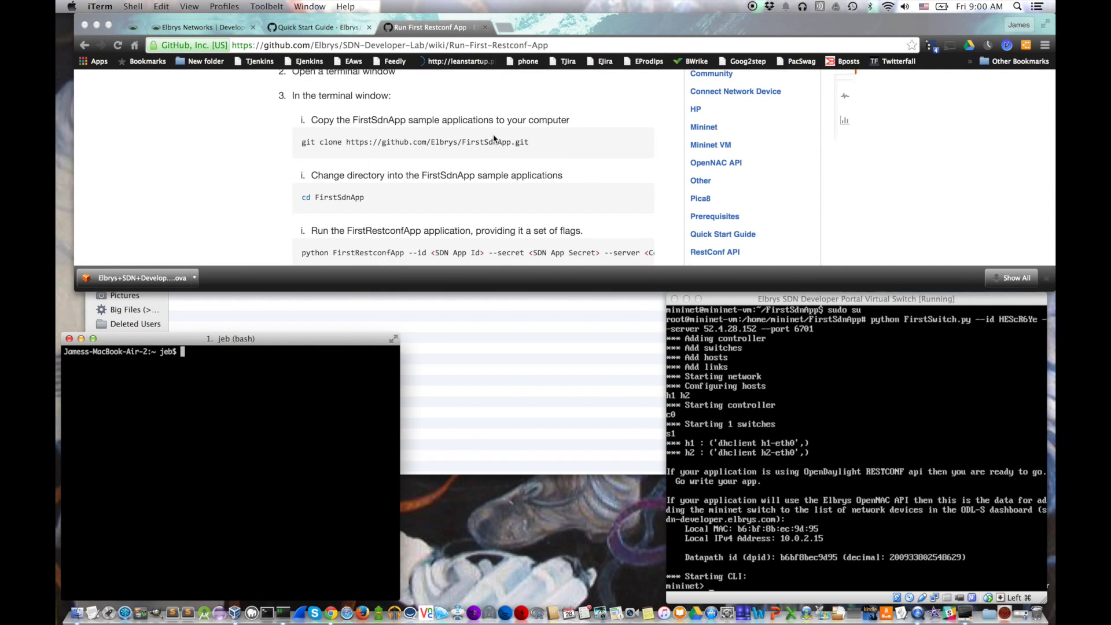
{"action": "left_click", "coordinate": [524, 149]}
{"action": "triple_click", "coordinate": [513, 142]}
{"action": "left_click", "coordinate": [512, 142]}
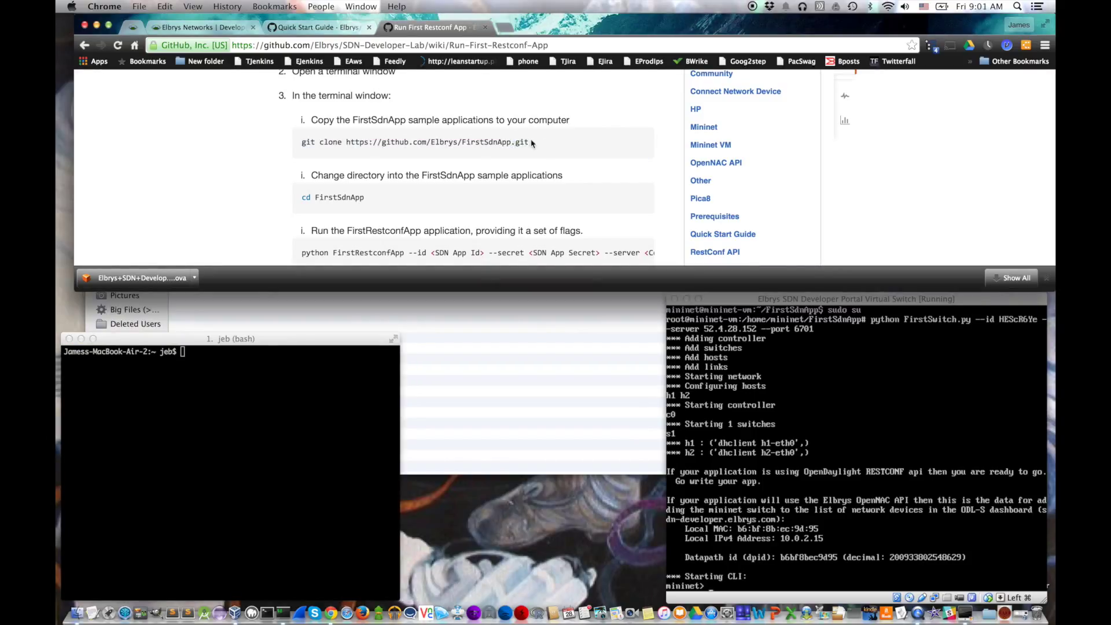
{"action": "left_click_drag", "start_coordinate": [528, 142], "coordinate": [301, 140]}
{"action": "key", "text": "super+c"}
Step: Paste and run the git clone in iTerm, then cd into FirstSdnApp/
{"action": "left_click", "coordinate": [194, 441]}
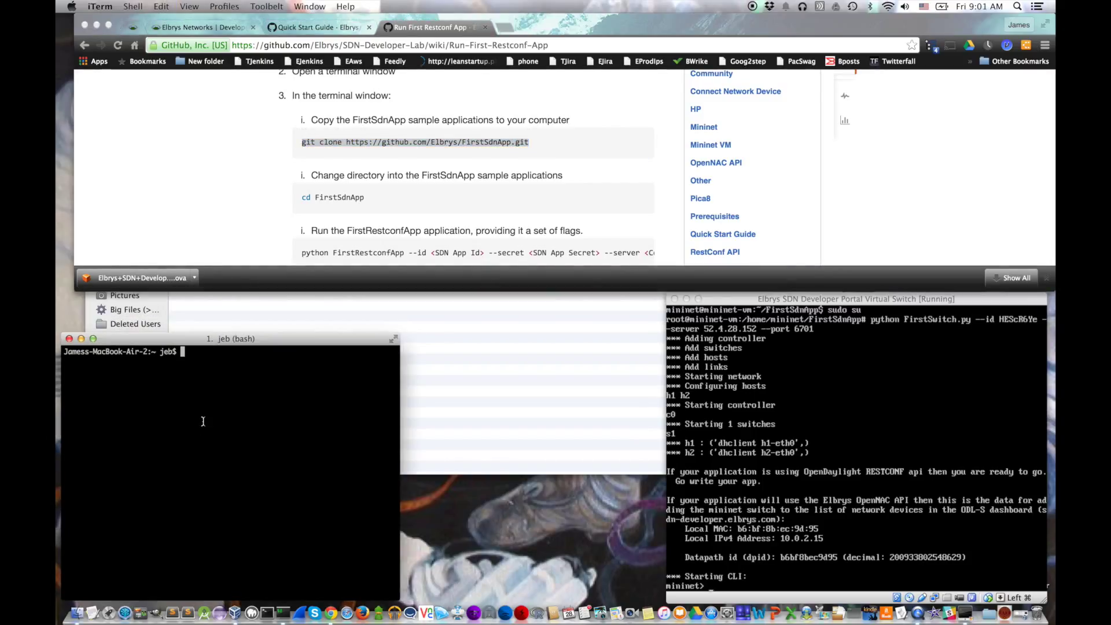
{"action": "key", "text": "super+v"}
{"action": "key", "text": "Return"}
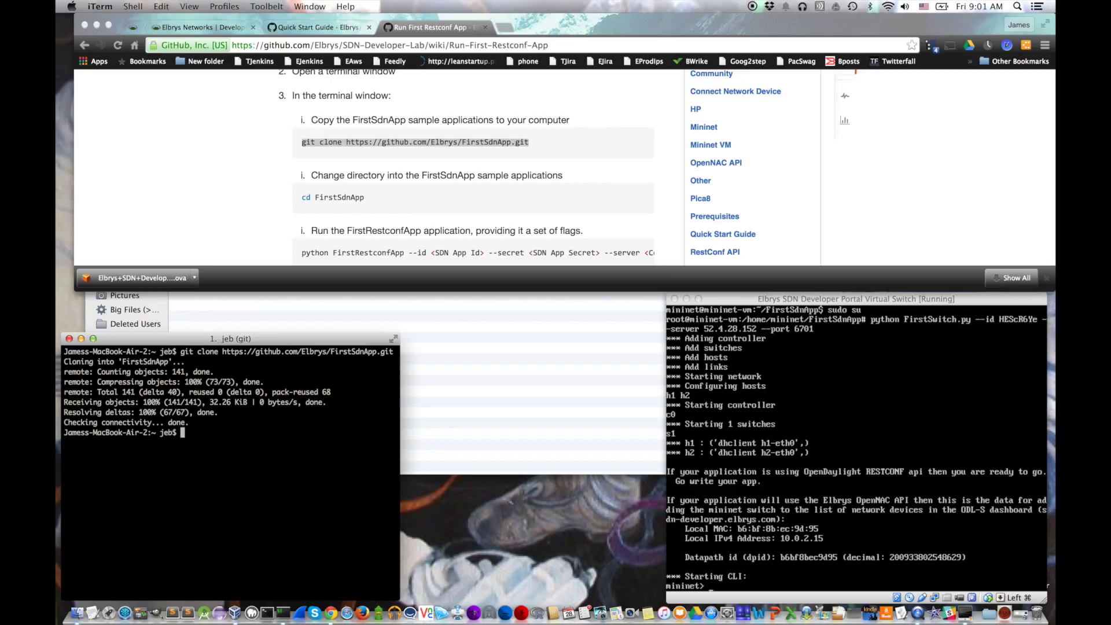
{"action": "type", "text": "cd FirstSdnApp/"}
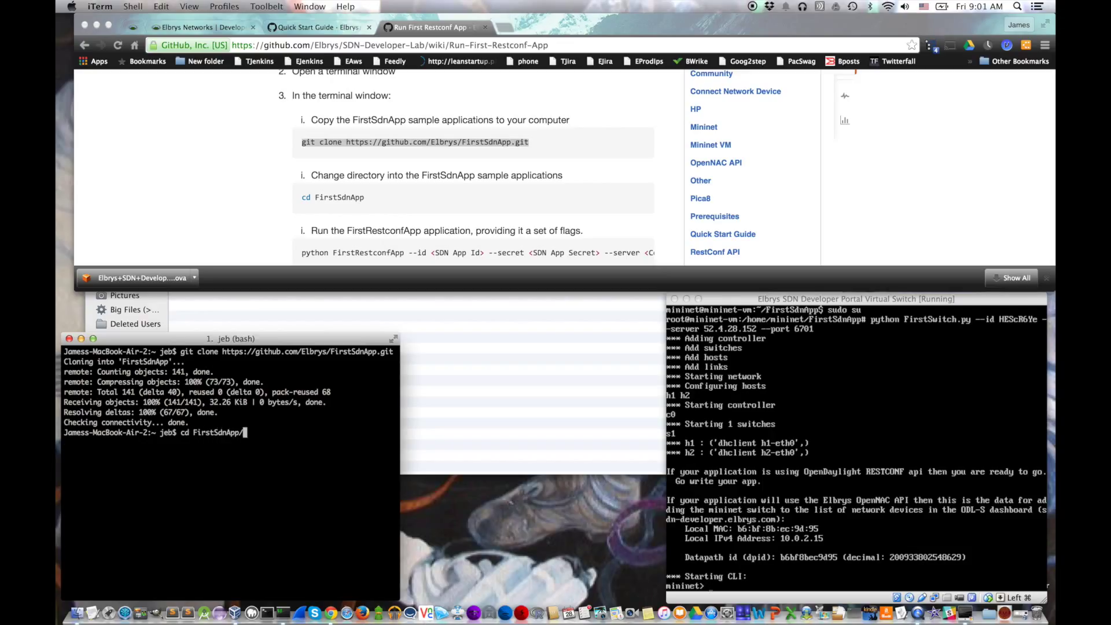
{"action": "key", "text": "Return"}
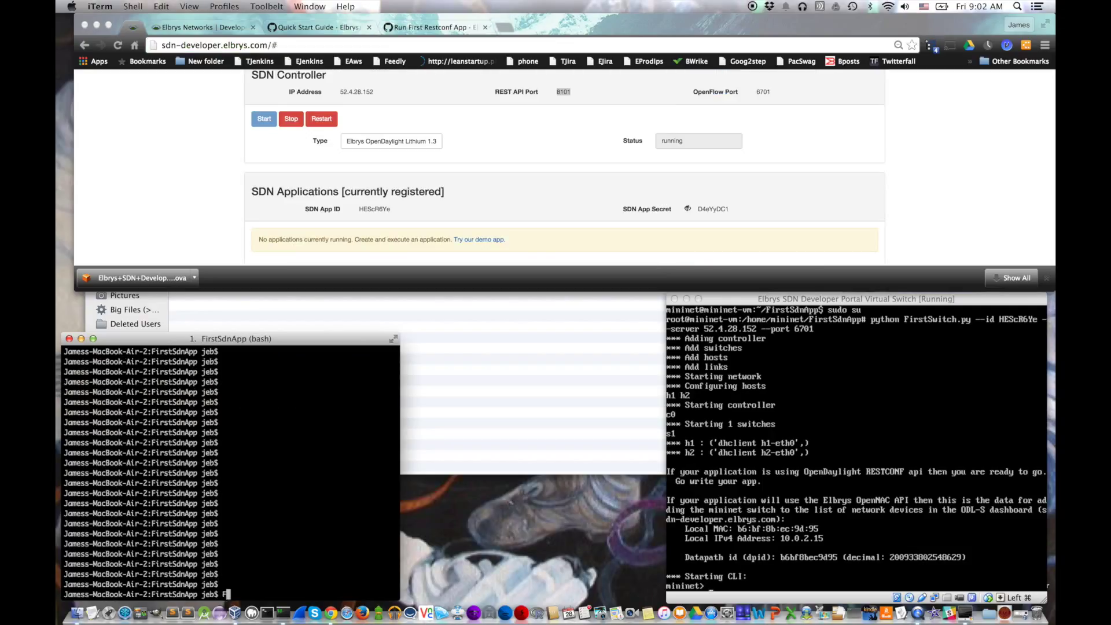
Step: Begin the python FirstRestconfApp.py command with the app ID, secret and --server flag
{"action": "type", "text": "irstRes"}
{"action": "key", "text": "BackSpace"}
{"action": "key", "text": "BackSpace"}
{"action": "key", "text": "BackSpace"}
{"action": "key", "text": "BackSpace"}
{"action": "key", "text": "BackSpace"}
{"action": "key", "text": "BackSpace"}
{"action": "key", "text": "BackSpace"}
{"action": "key", "text": "BackSpace"}
{"action": "type", "text": "python FirstRes"}
{"action": "key", "text": "Tab"}
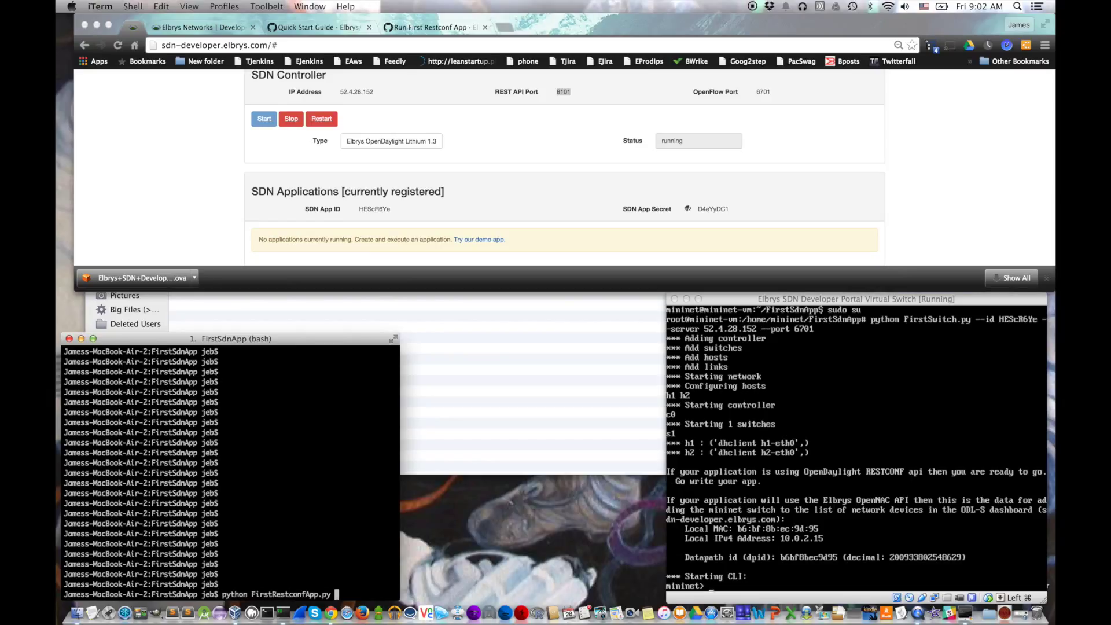
{"action": "type", "text": "--id admin --secret ad"}
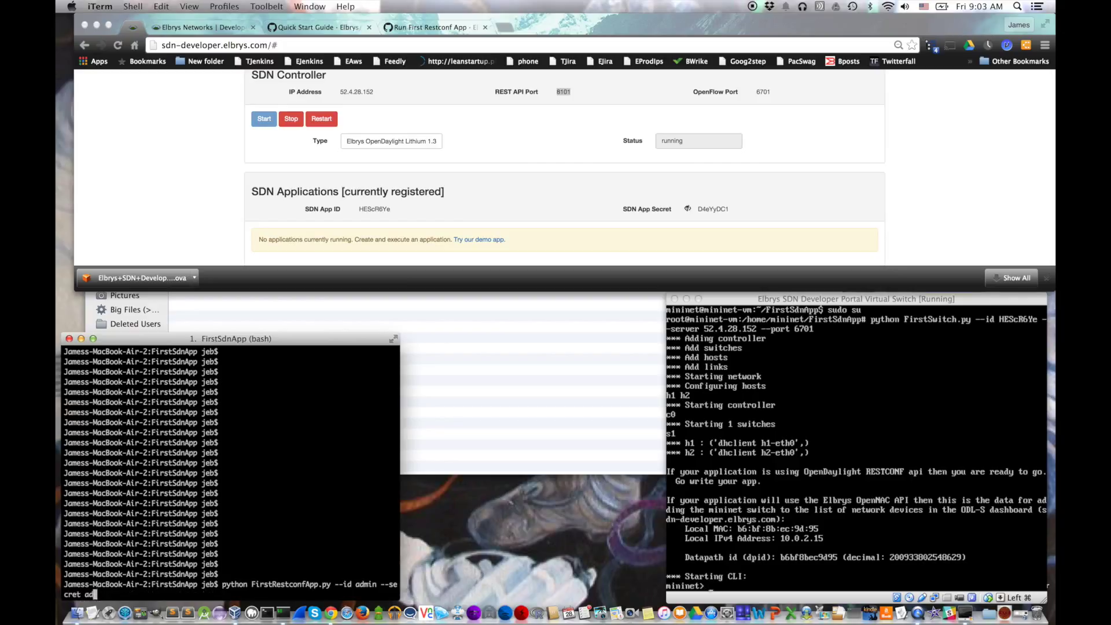
{"action": "type", "text": "min --server"}
Step: Add server 52.4.28.152 and port 8101, then run it to print the topology
{"action": "left_click", "coordinate": [353, 92]}
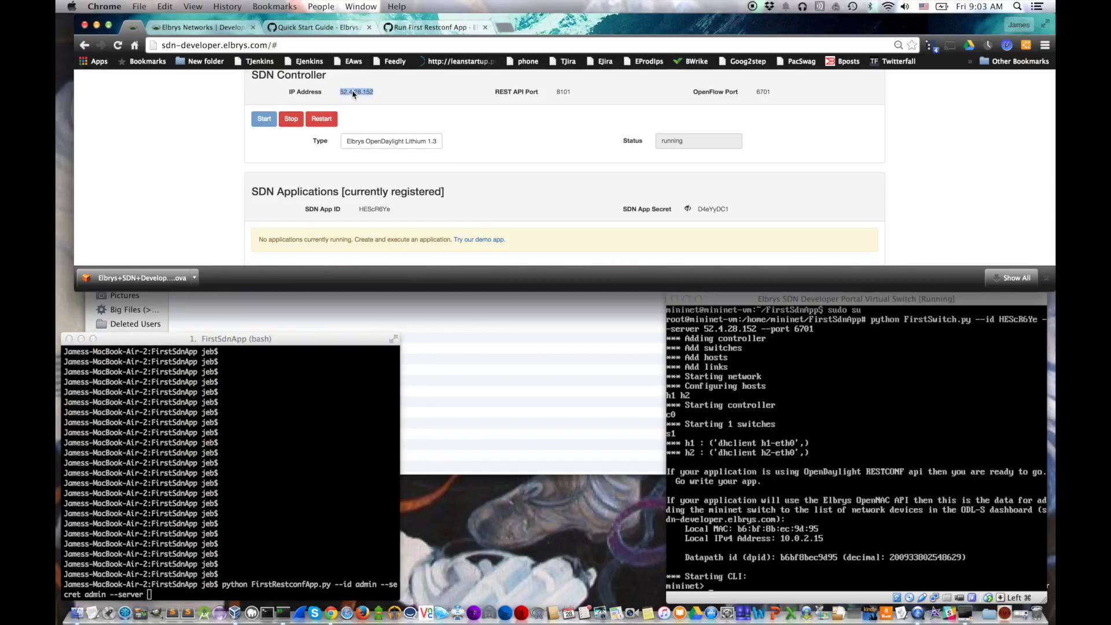
{"action": "key", "text": "super+c"}
{"action": "left_click", "coordinate": [272, 521]}
{"action": "key", "text": "super+v"}
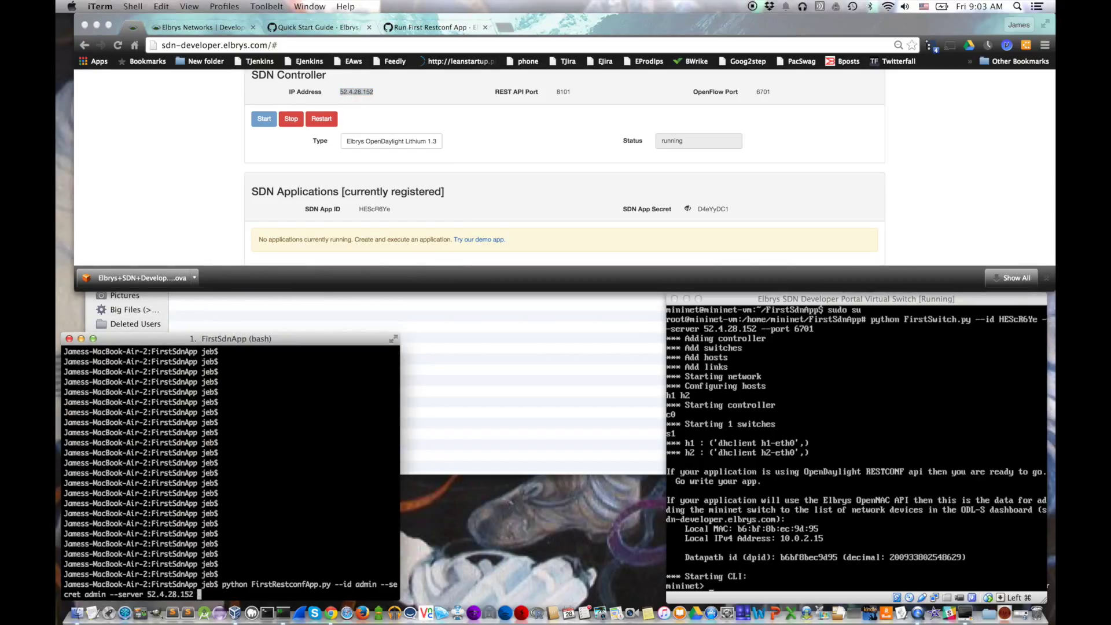
{"action": "type", "text": "--port"}
{"action": "double_click", "coordinate": [564, 92]}
{"action": "left_click", "coordinate": [274, 593]}
{"action": "key", "text": "super+v"}
{"action": "key", "text": "Return"}
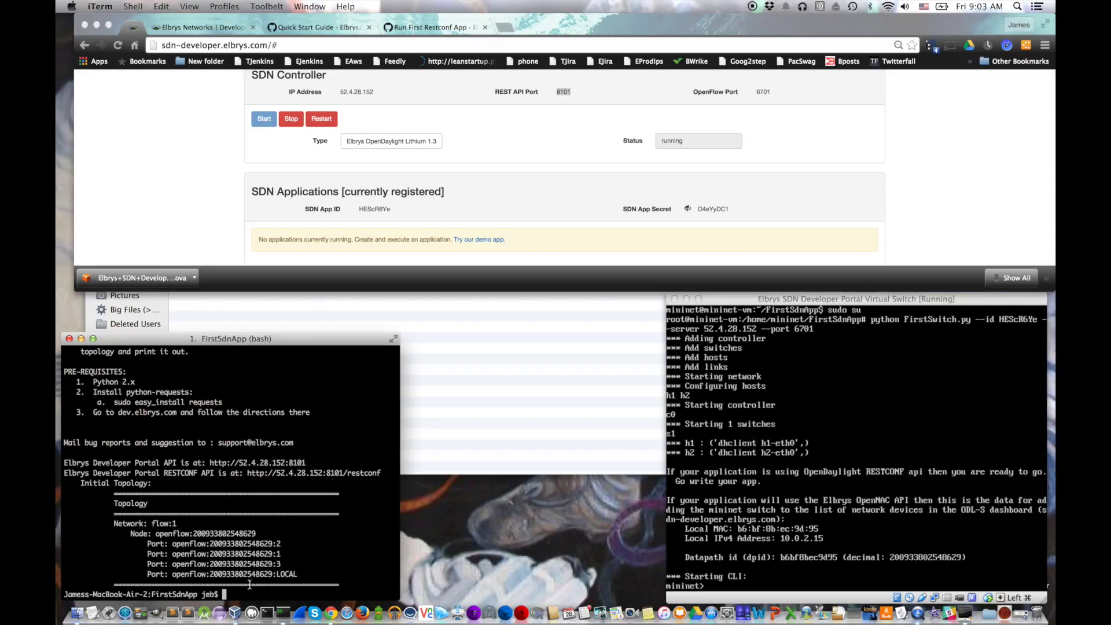
{"action": "left_click", "coordinate": [430, 27]}
Step: Open the wiki Home and read through the Connect Network Device page
{"action": "scroll", "coordinate": [370, 216], "scroll_direction": "down", "scroll_amount": 5}
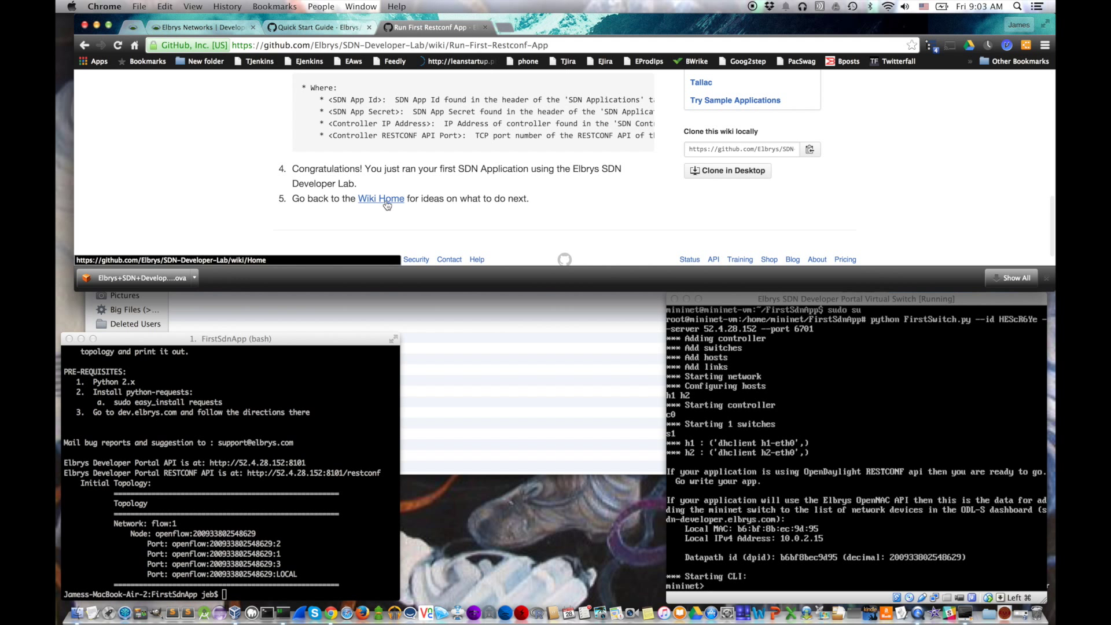
{"action": "left_click", "coordinate": [385, 201]}
{"action": "scroll", "coordinate": [387, 203], "scroll_direction": "down", "scroll_amount": 6}
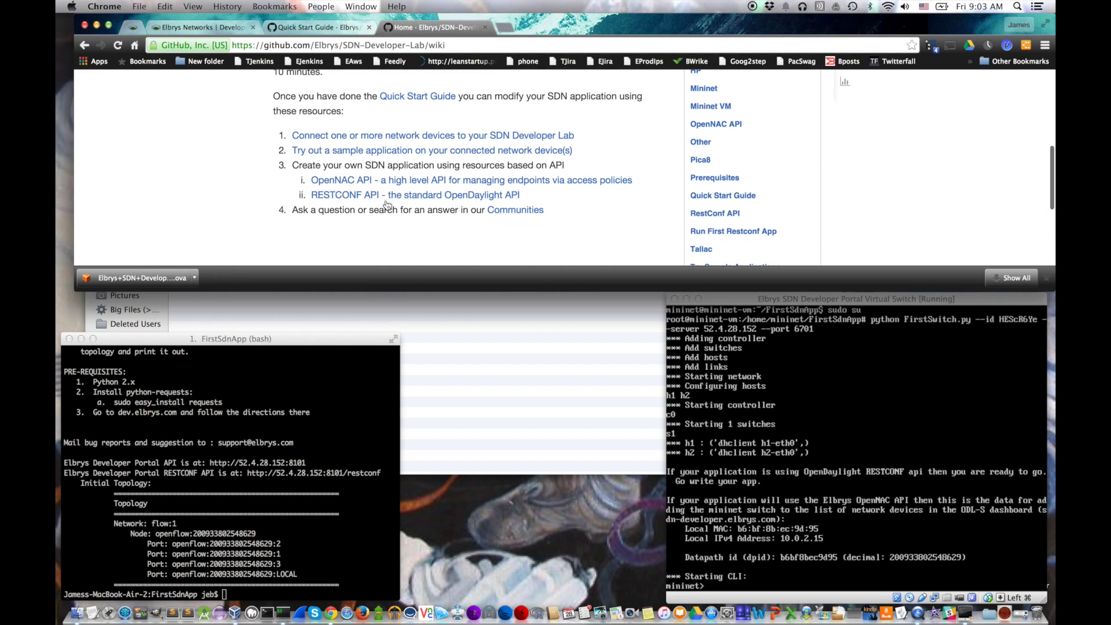
{"action": "left_click", "coordinate": [399, 137]}
{"action": "scroll", "coordinate": [396, 199], "scroll_direction": "down", "scroll_amount": 4}
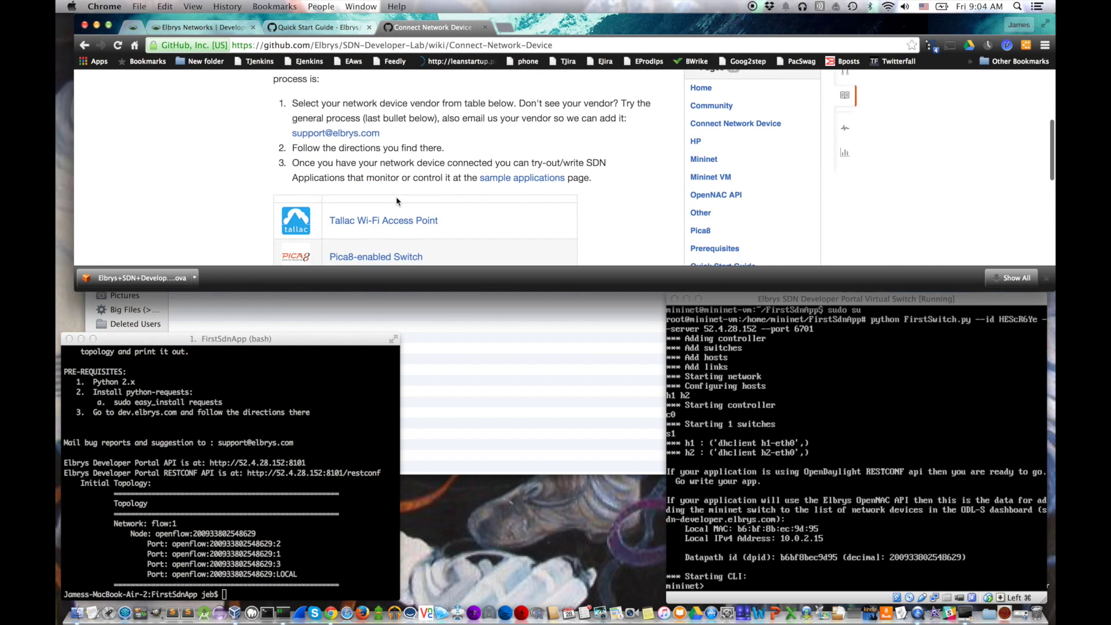
{"action": "scroll", "coordinate": [395, 200], "scroll_direction": "down", "scroll_amount": 4}
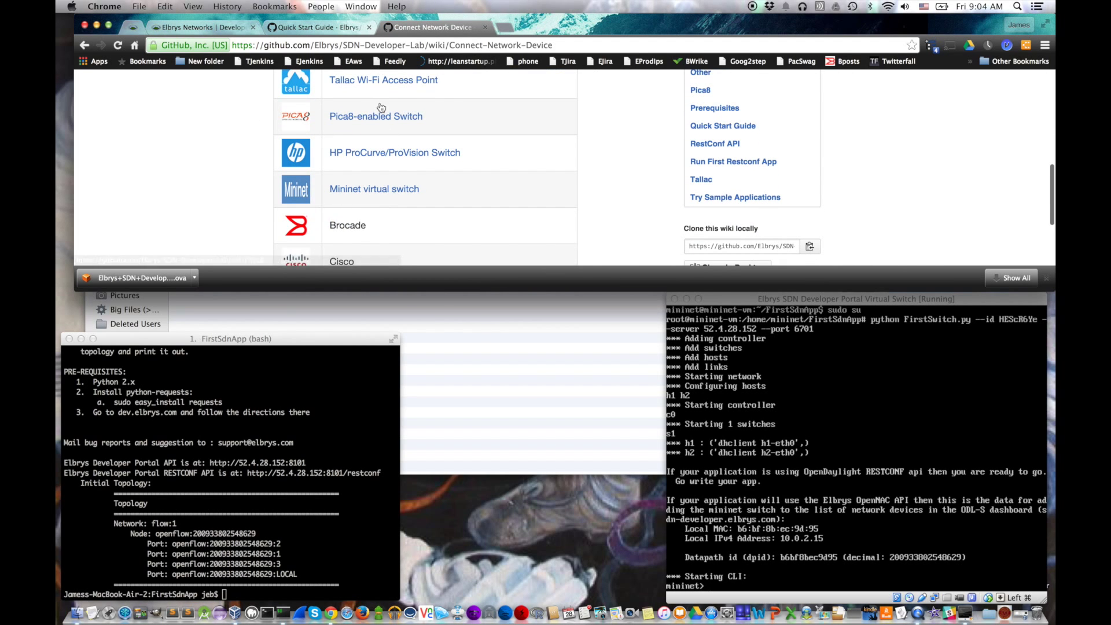
{"action": "scroll", "coordinate": [381, 110], "scroll_direction": "up", "scroll_amount": 3}
{"action": "scroll", "coordinate": [382, 138], "scroll_direction": "down", "scroll_amount": 6}
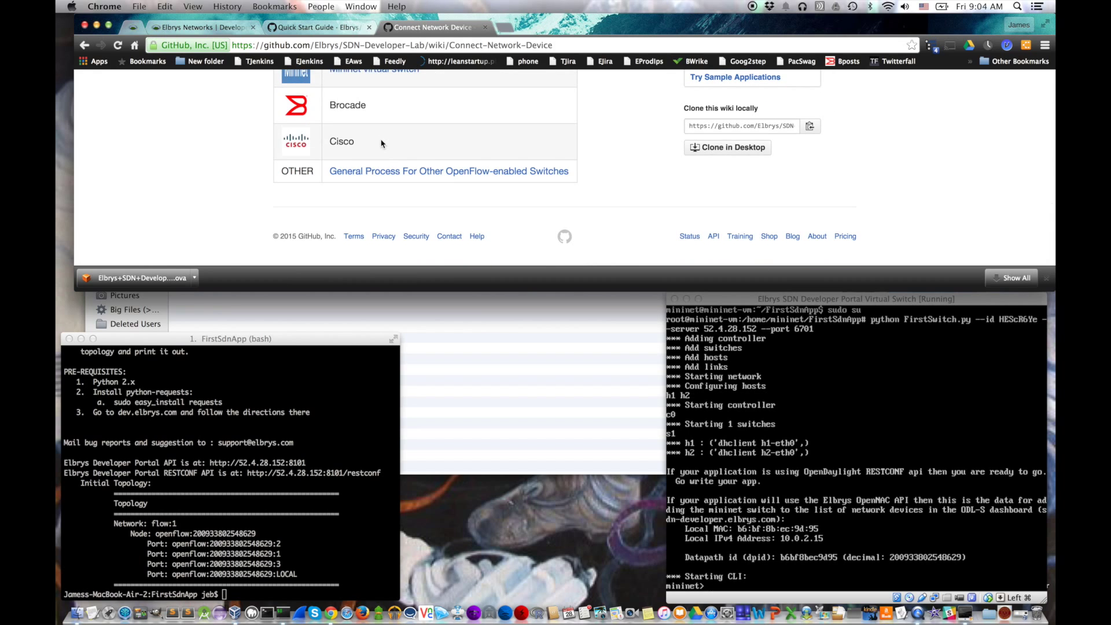
{"action": "left_click", "coordinate": [85, 47]}
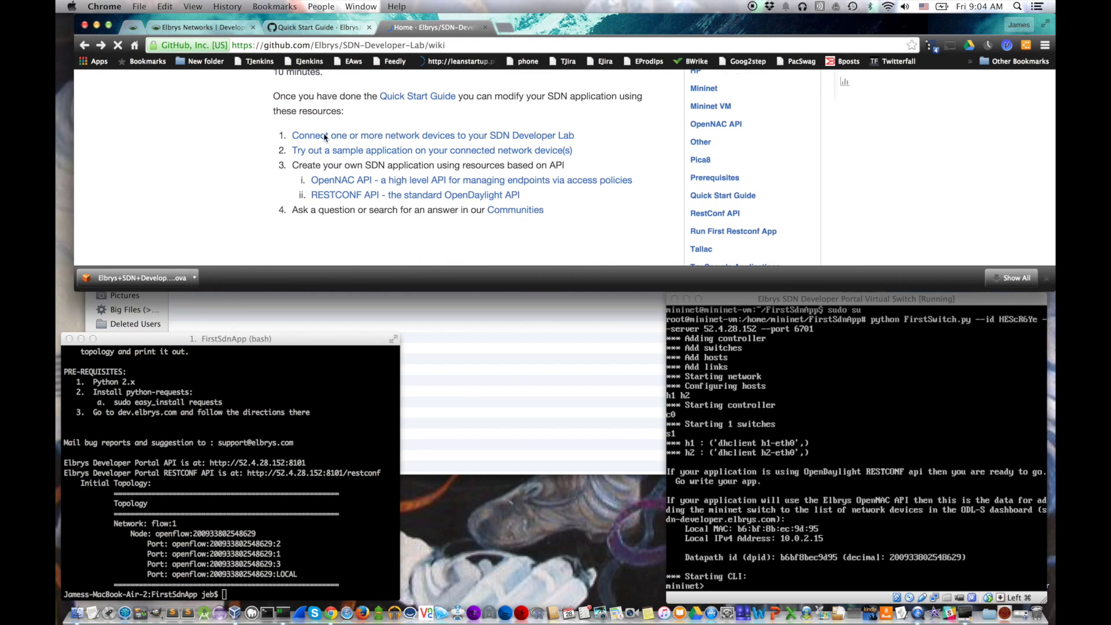
Step: Read the Try Sample Applications page and return to the wiki Home
{"action": "left_click", "coordinate": [405, 159]}
{"action": "scroll", "coordinate": [405, 207], "scroll_direction": "down", "scroll_amount": 5}
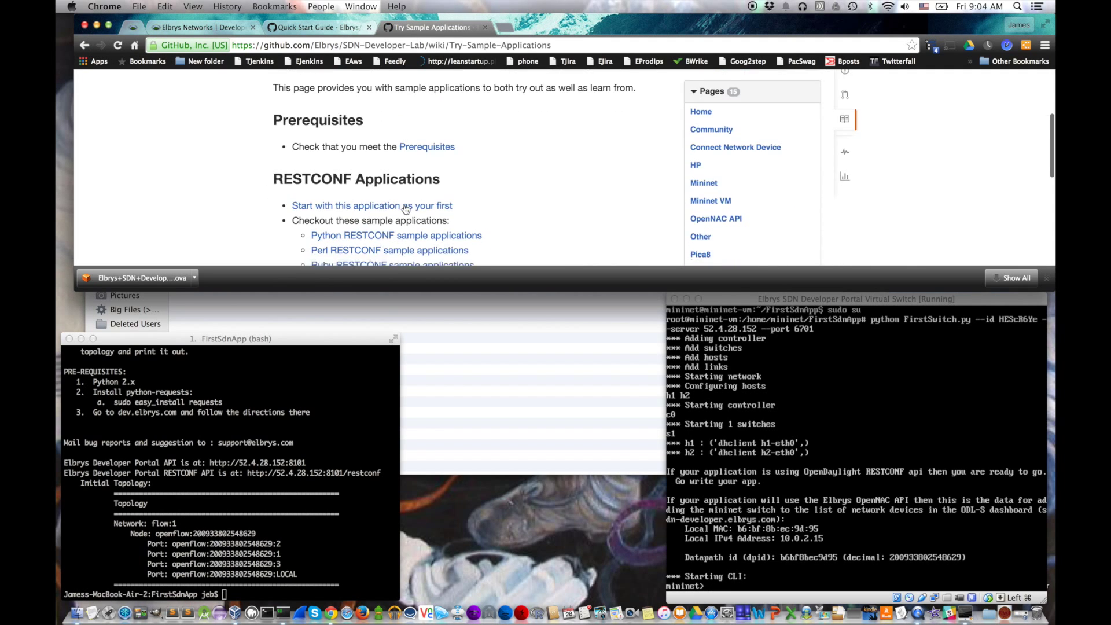
{"action": "scroll", "coordinate": [350, 221], "scroll_direction": "down", "scroll_amount": 3}
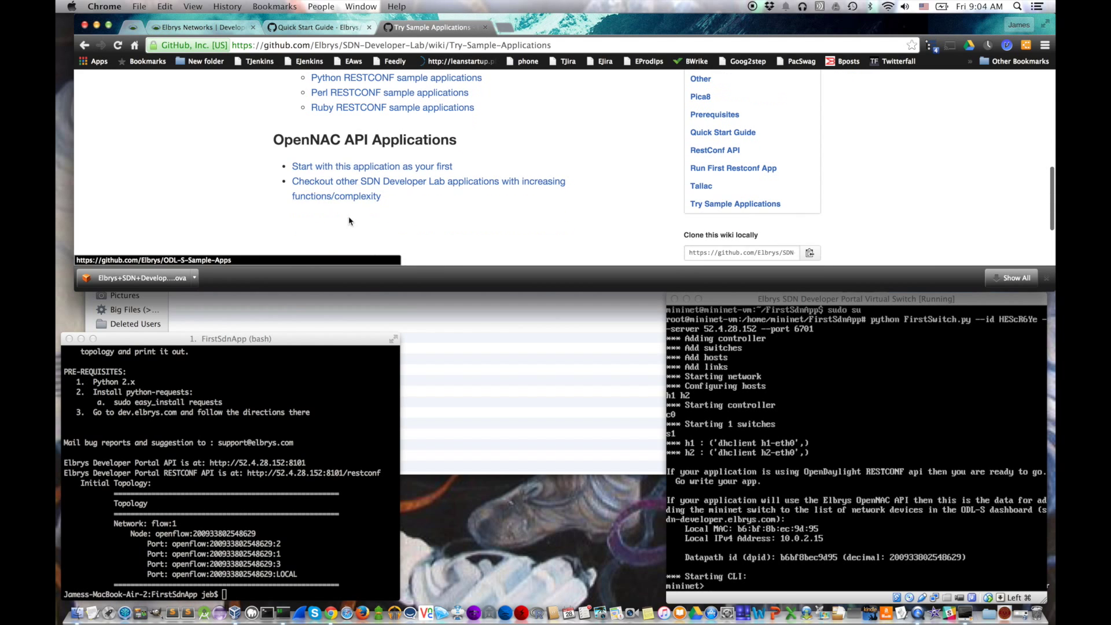
{"action": "left_click", "coordinate": [85, 45]}
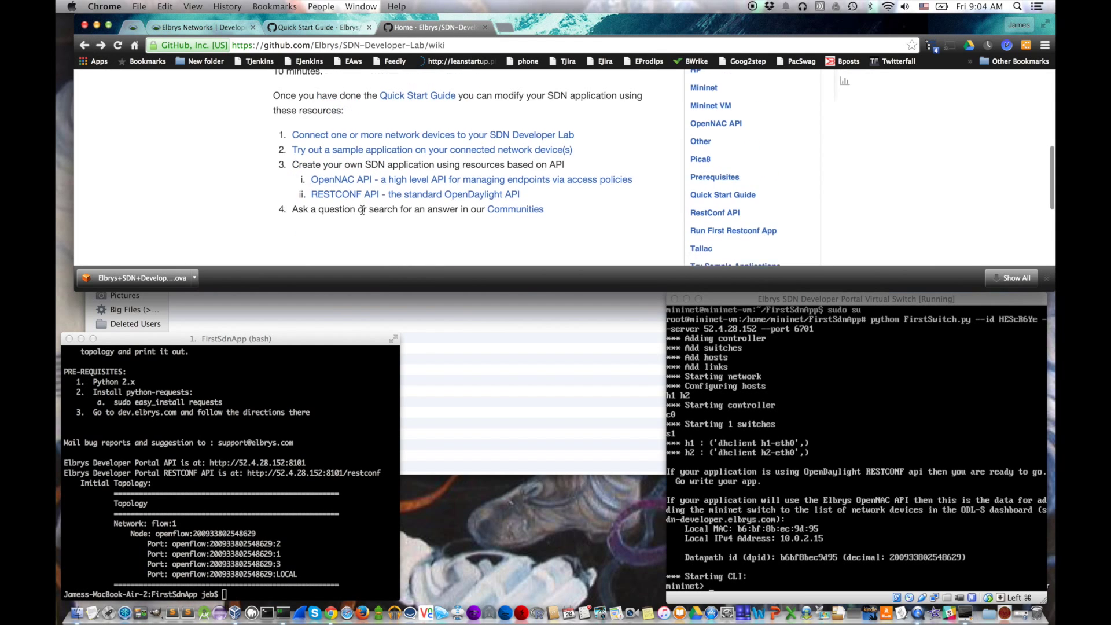
{"action": "scroll", "coordinate": [377, 174], "scroll_direction": "down", "scroll_amount": 1}
{"action": "left_click", "coordinate": [377, 157]}
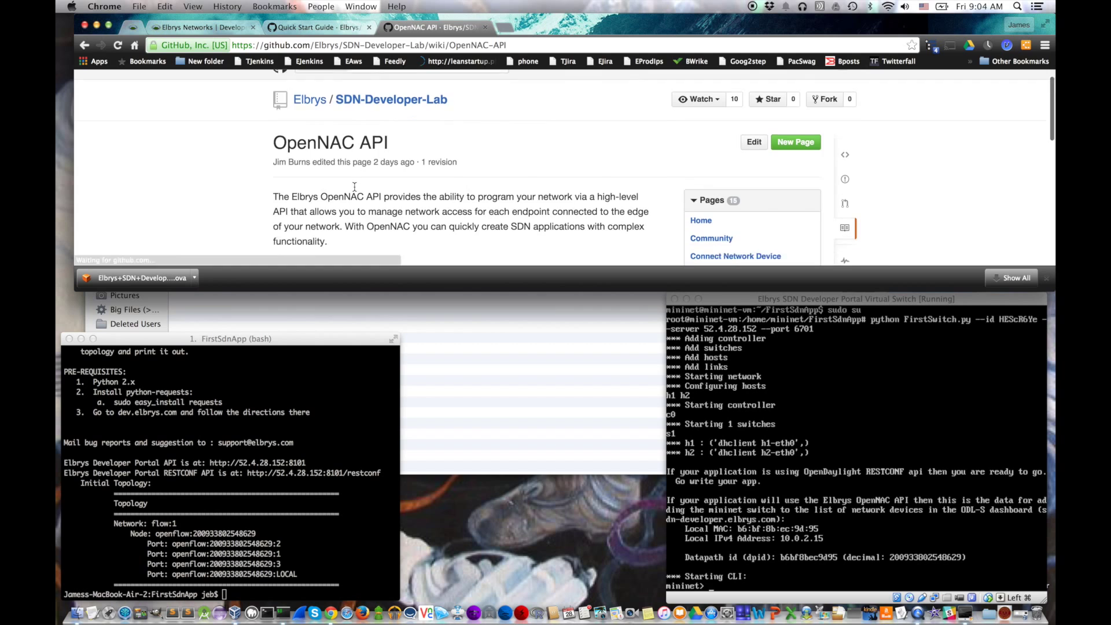
{"action": "scroll", "coordinate": [361, 220], "scroll_direction": "down", "scroll_amount": 4}
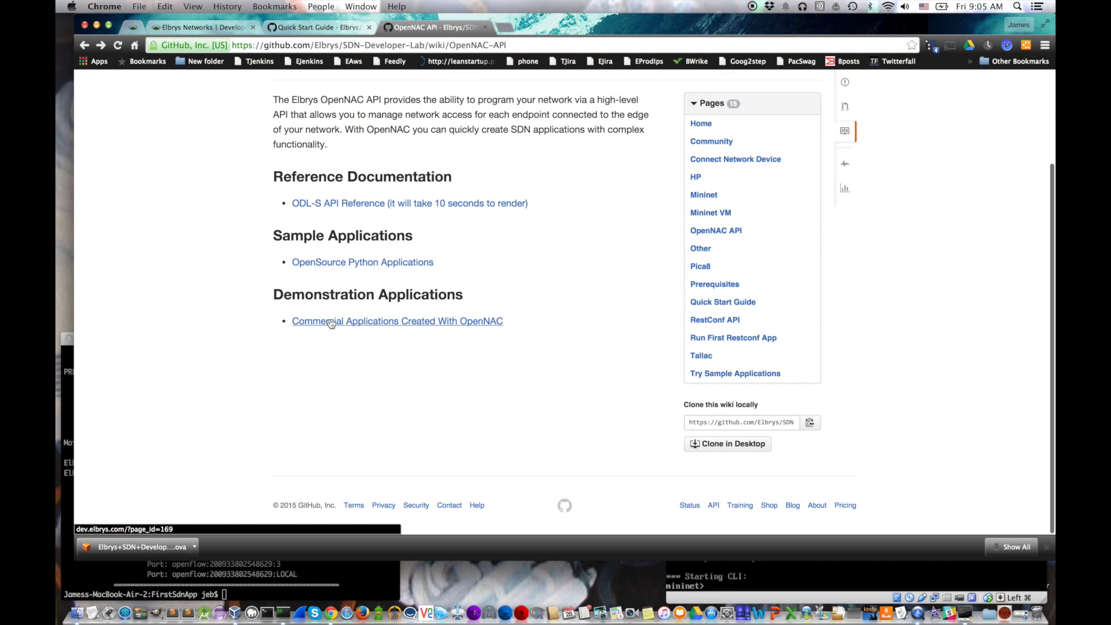
{"action": "left_click", "coordinate": [331, 322]}
{"action": "left_click", "coordinate": [328, 237]}
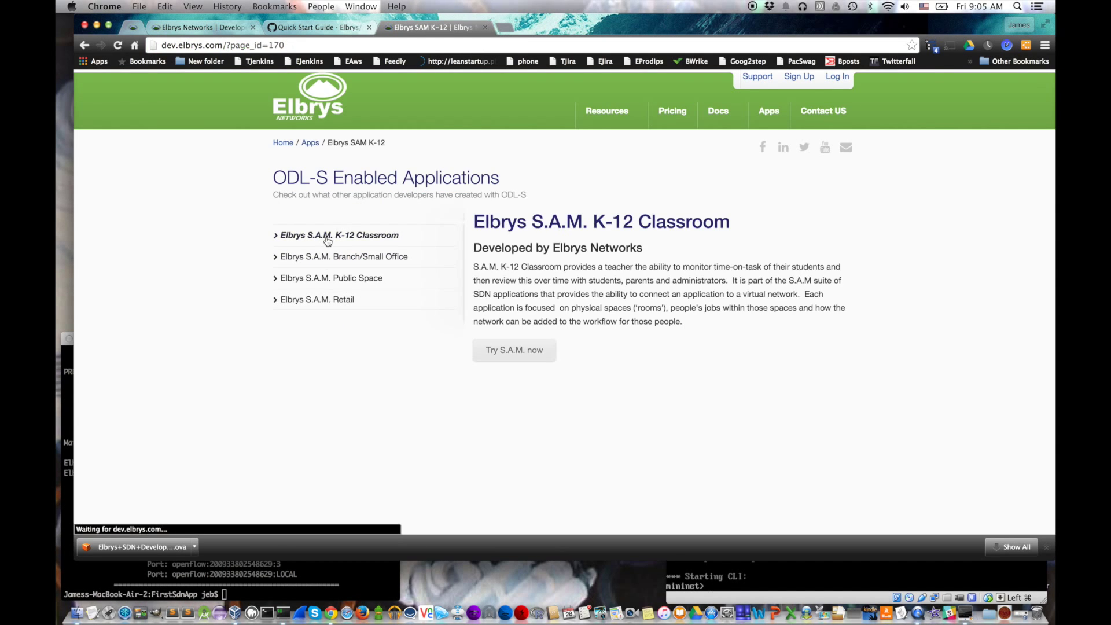
{"action": "left_click", "coordinate": [84, 45]}
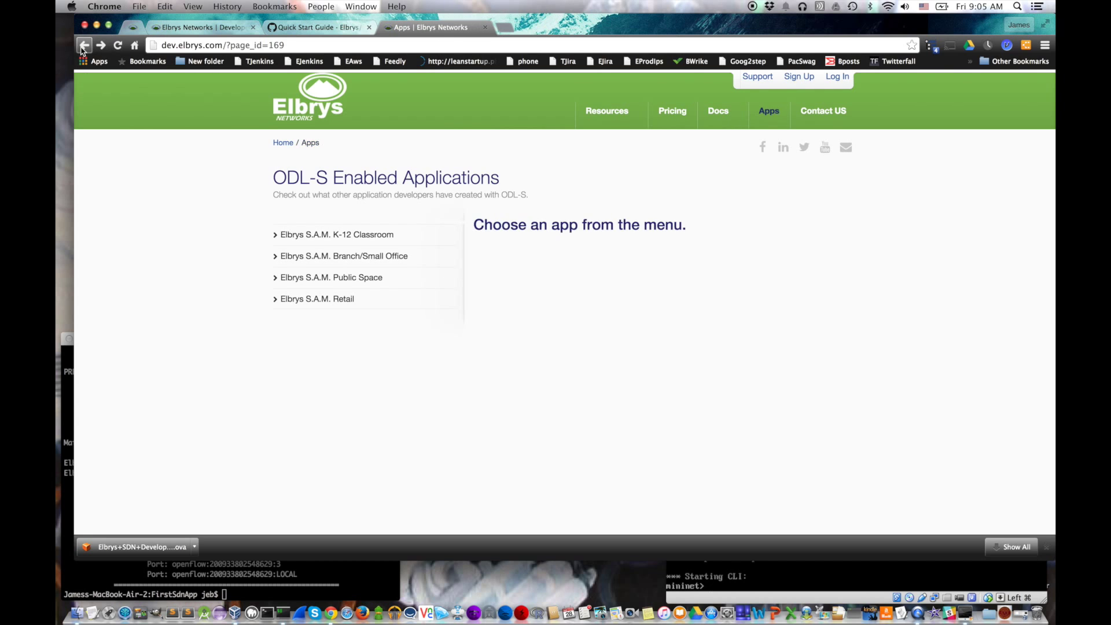
{"action": "left_click", "coordinate": [84, 45]}
{"action": "left_click", "coordinate": [84, 45]}
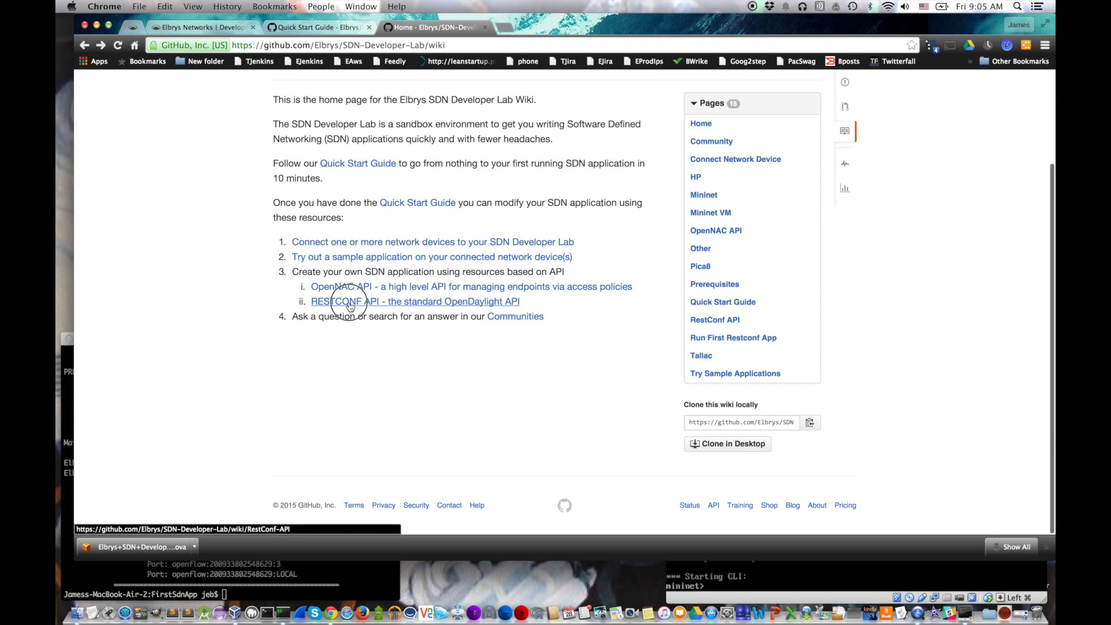
{"action": "left_click", "coordinate": [333, 302]}
{"action": "scroll", "coordinate": [353, 405], "scroll_direction": "down", "scroll_amount": 10}
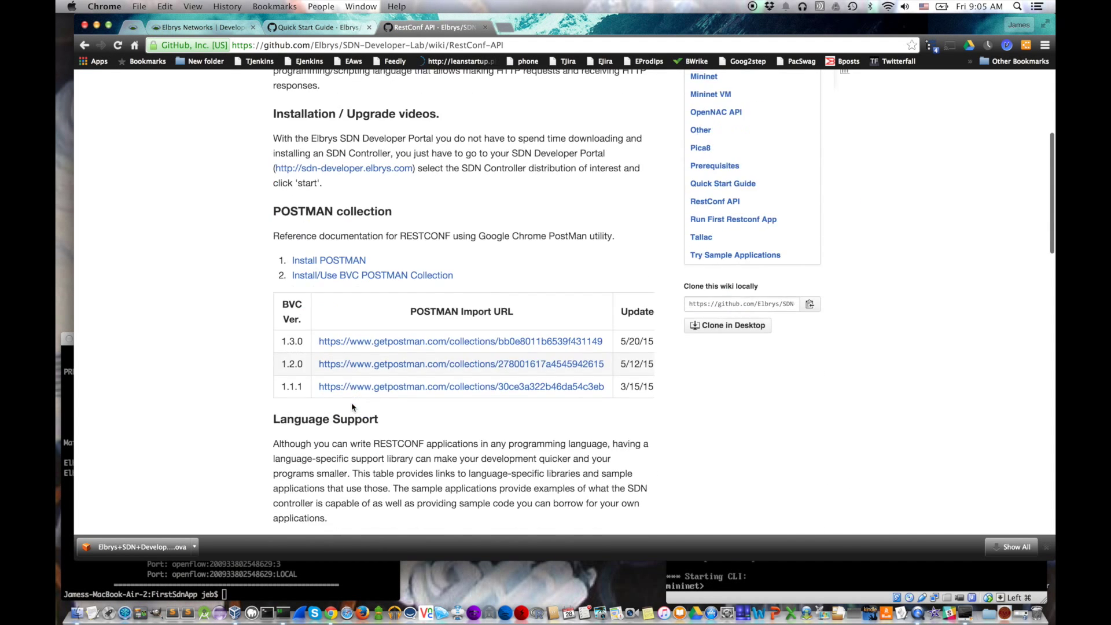
{"action": "scroll", "coordinate": [351, 404], "scroll_direction": "down", "scroll_amount": 12}
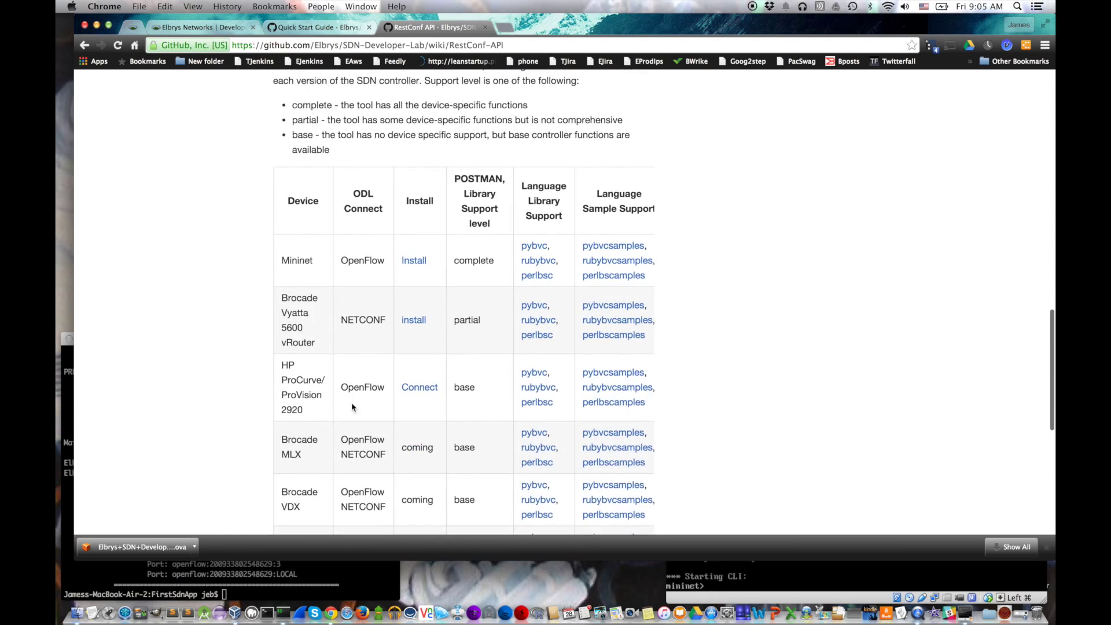
{"action": "scroll", "coordinate": [352, 405], "scroll_direction": "up", "scroll_amount": 20}
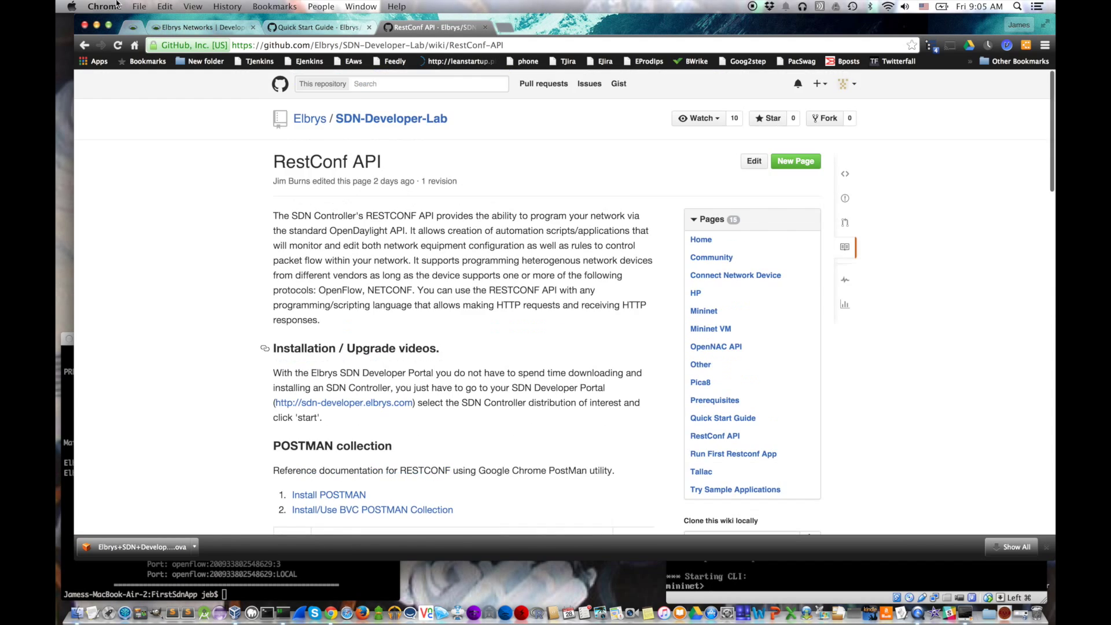
{"action": "key", "text": "super+bracketleft"}
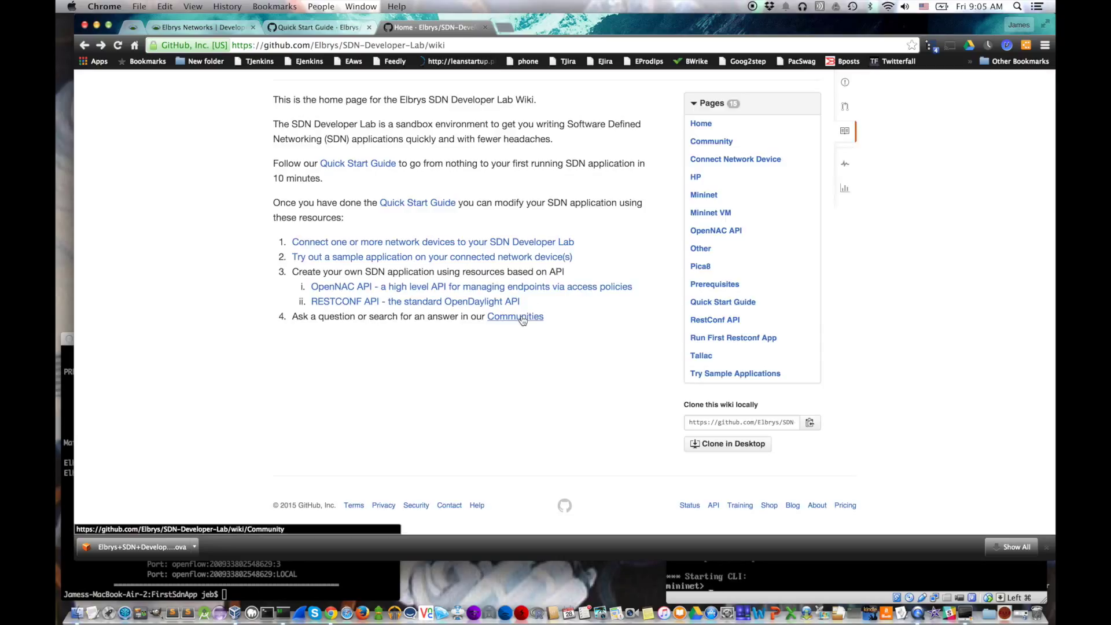
{"action": "left_click", "coordinate": [519, 316]}
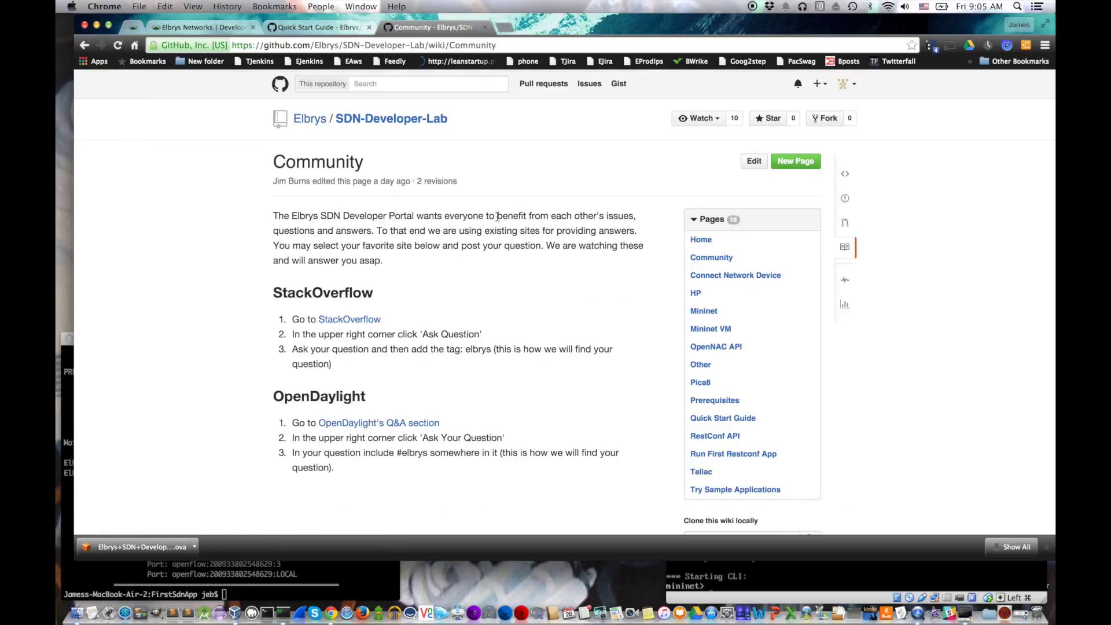
{"action": "left_click_drag", "start_coordinate": [497, 217], "coordinate": [374, 231]}
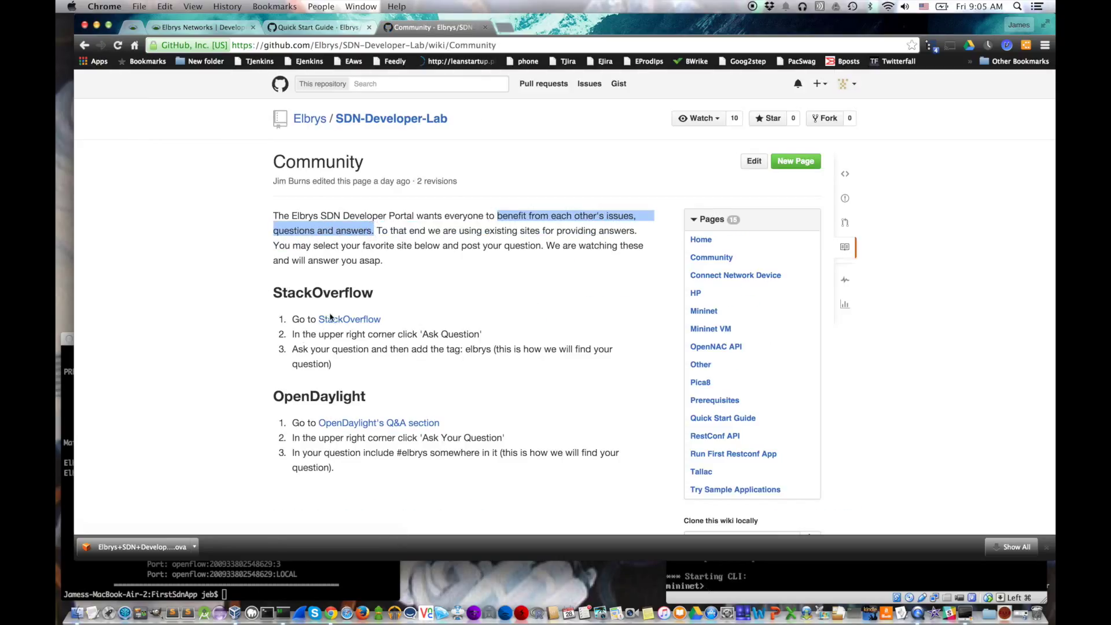
{"action": "double_click", "coordinate": [470, 349]}
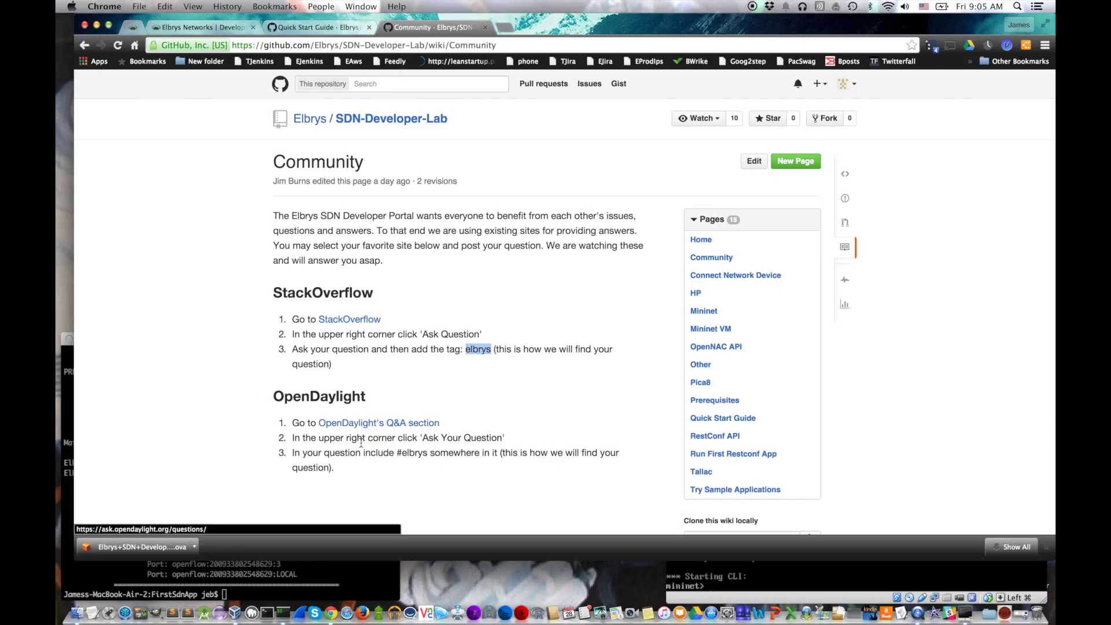
{"action": "double_click", "coordinate": [409, 453]}
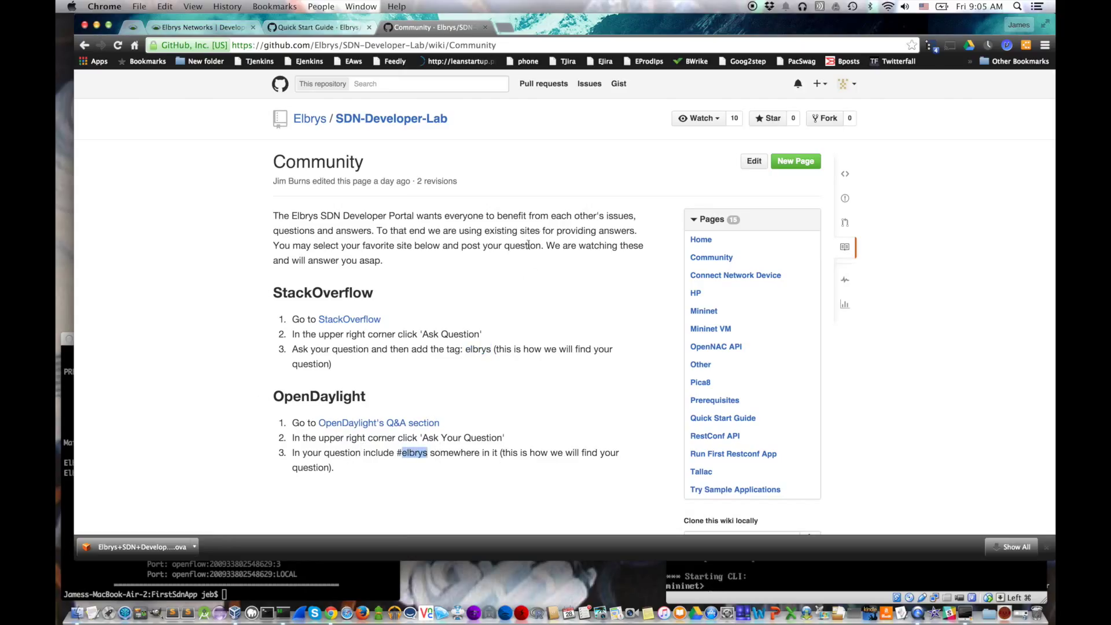
{"action": "key", "text": "super+bracketleft"}
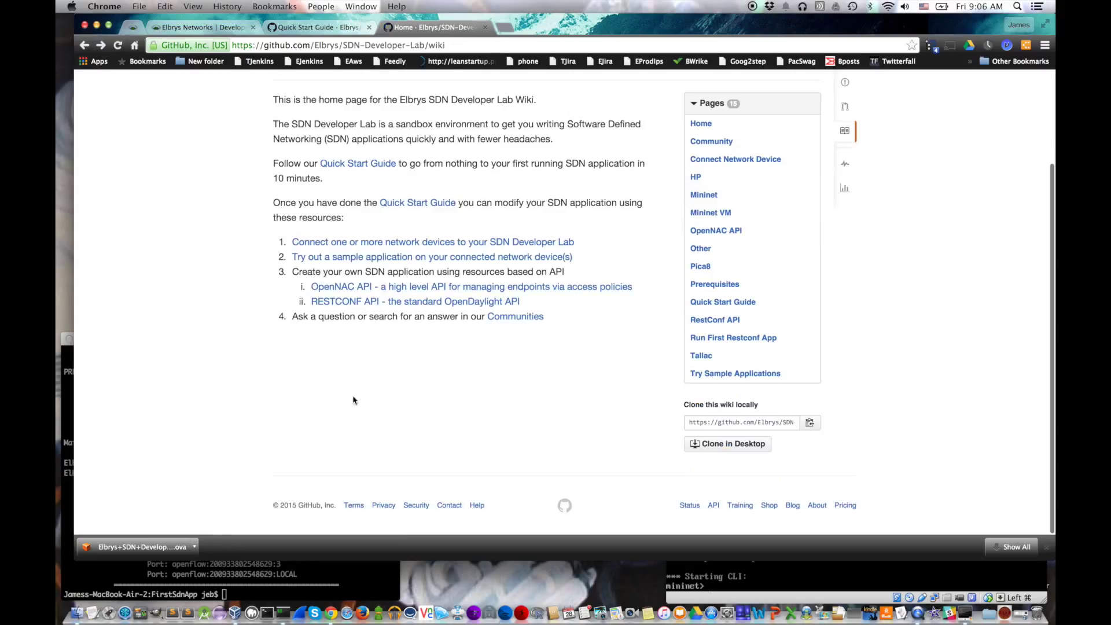